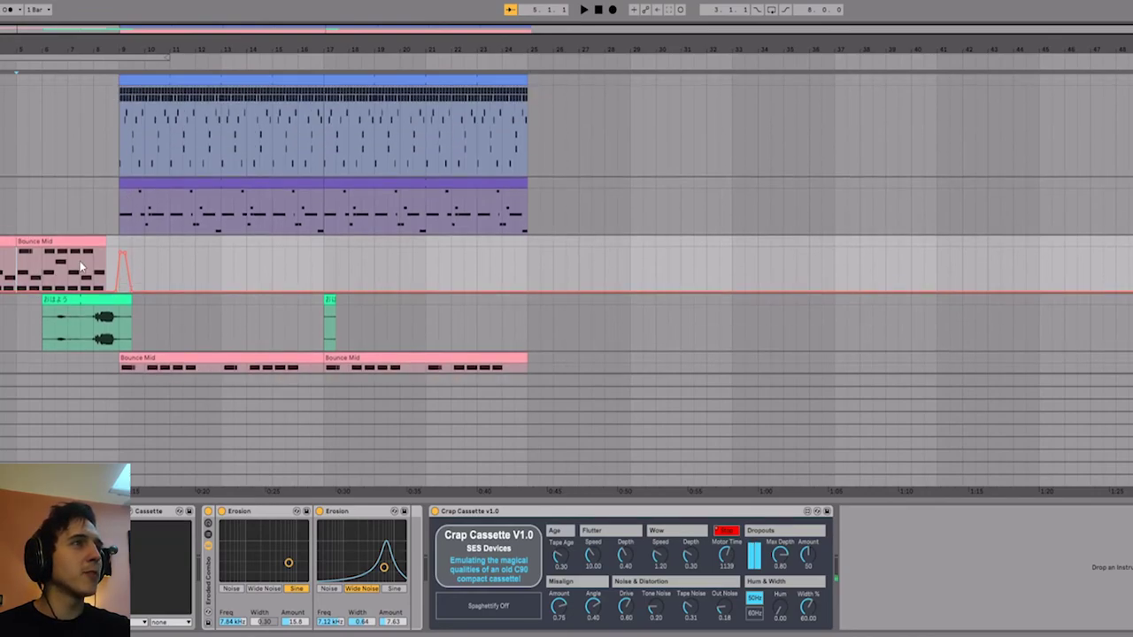
# Play the arrangement from bar 5 through the drop while viewing the Bounce Mid and Bounce High tracks, and stop playback
pyautogui.press('space')
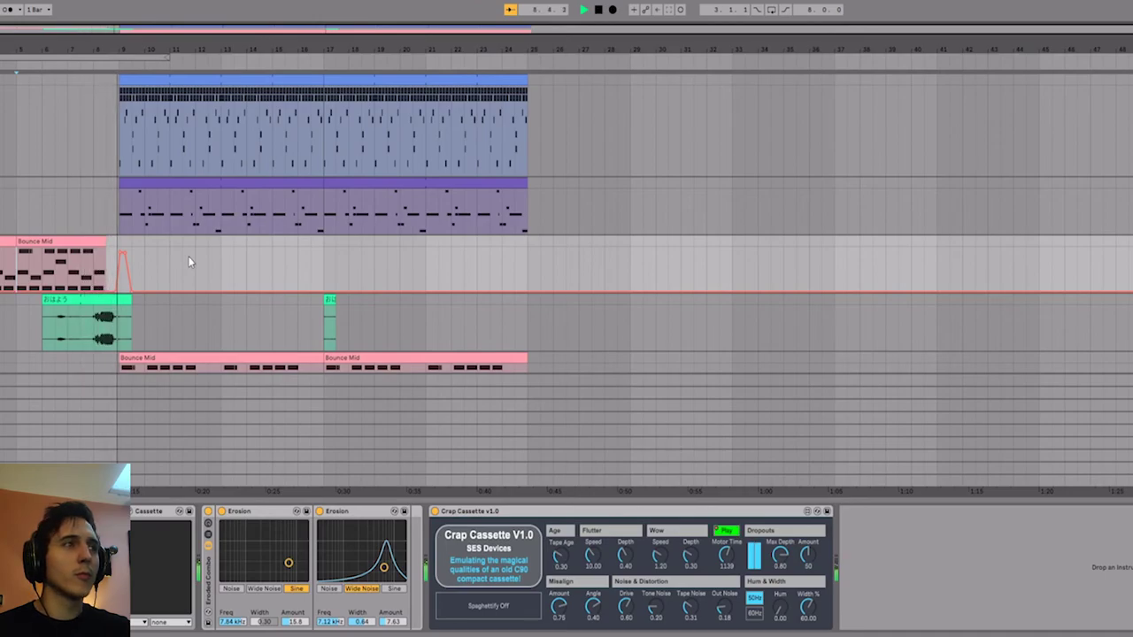
pyautogui.scroll(-3, 188, 262)
pyautogui.scroll(-3, 188, 262)
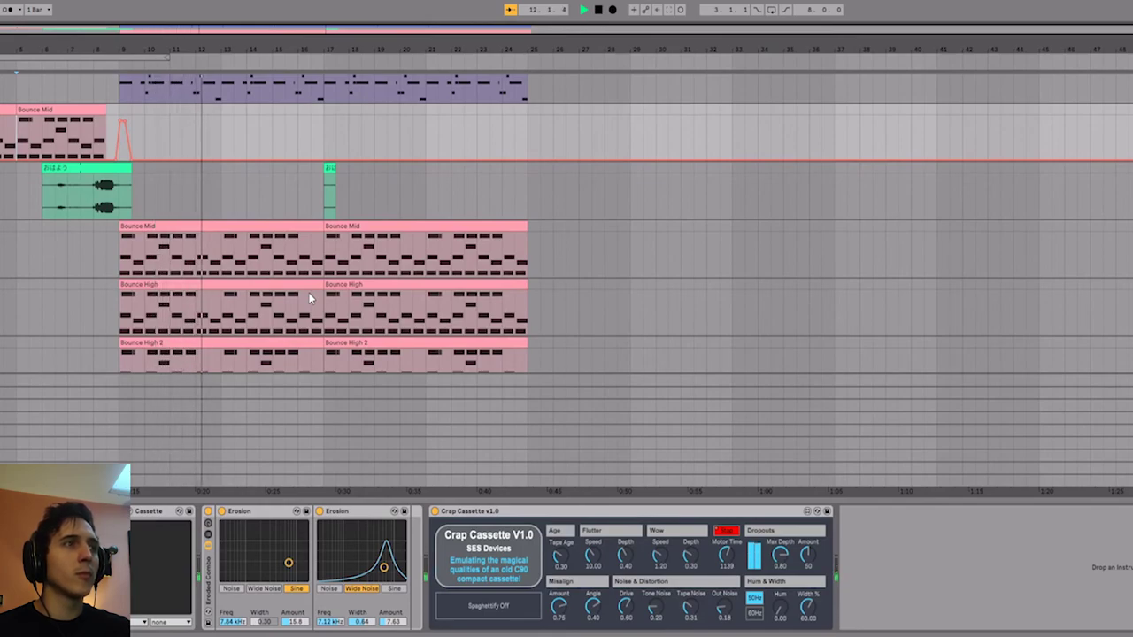
pyautogui.press('space')
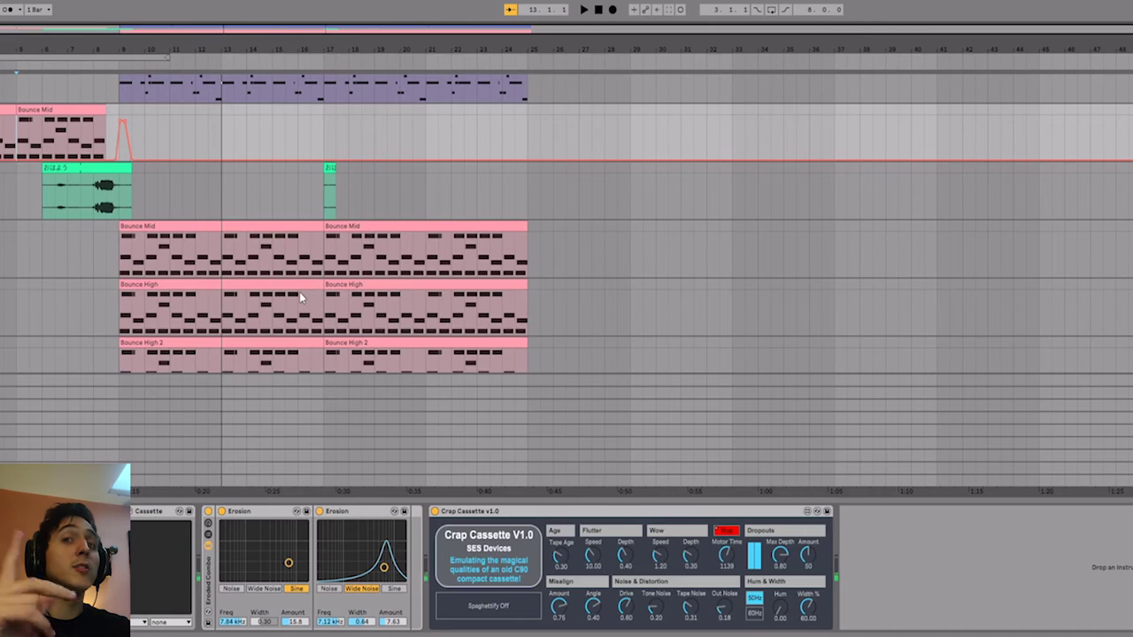
# Select the first drum clip and play from bar 9 to watch the drum track's envelope follower, and stop playback
pyautogui.click(206, 227)
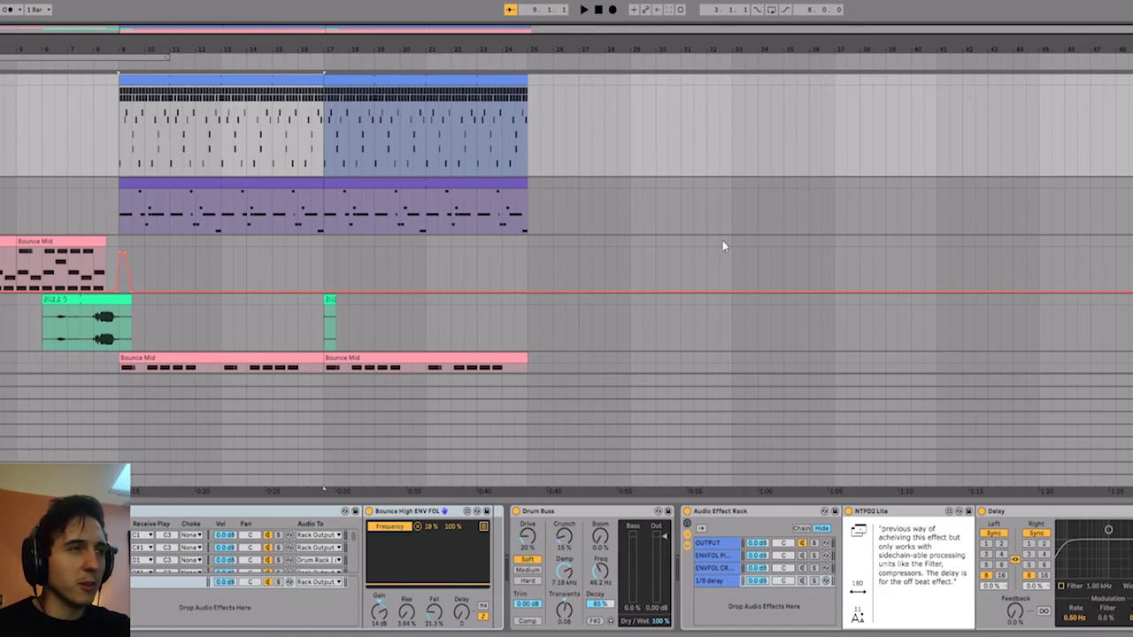
pyautogui.press('space')
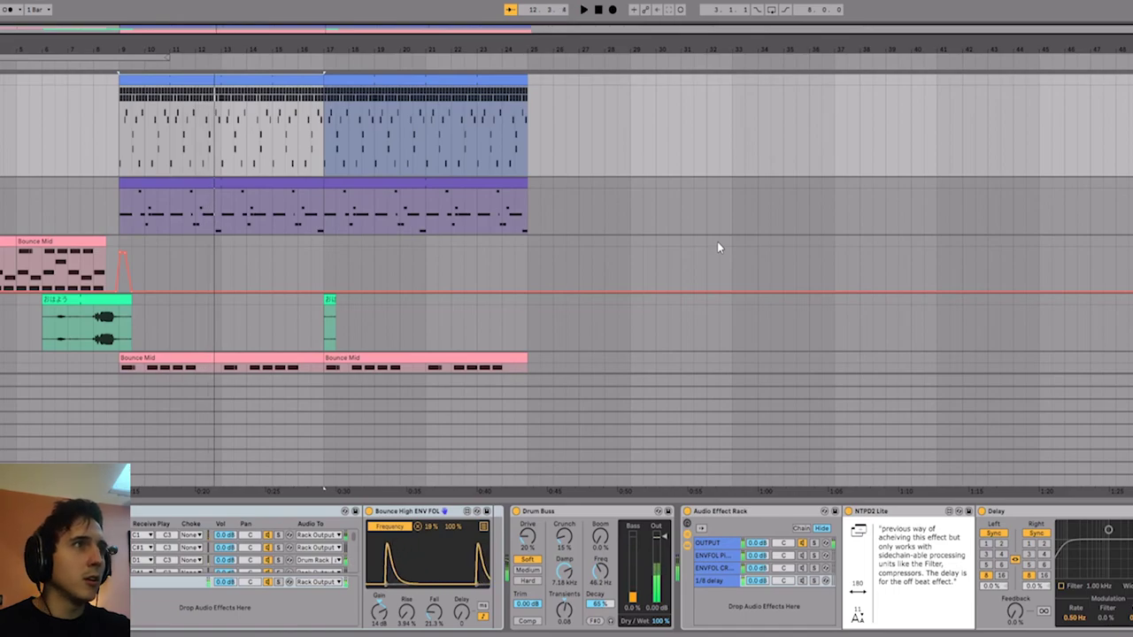
pyautogui.press('space')
# Select the first Bounce Mid clip of the drop and play it to watch its Auto Filter, and stop playback
pyautogui.scroll(-3, 531, 212)
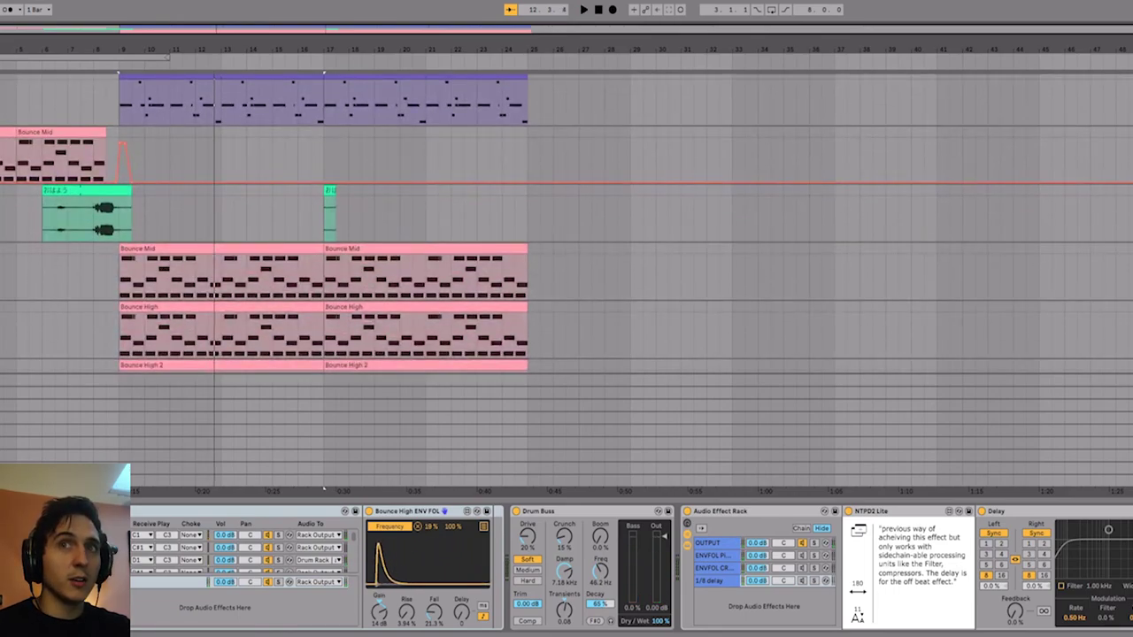
pyautogui.click(252, 253)
pyautogui.press('space')
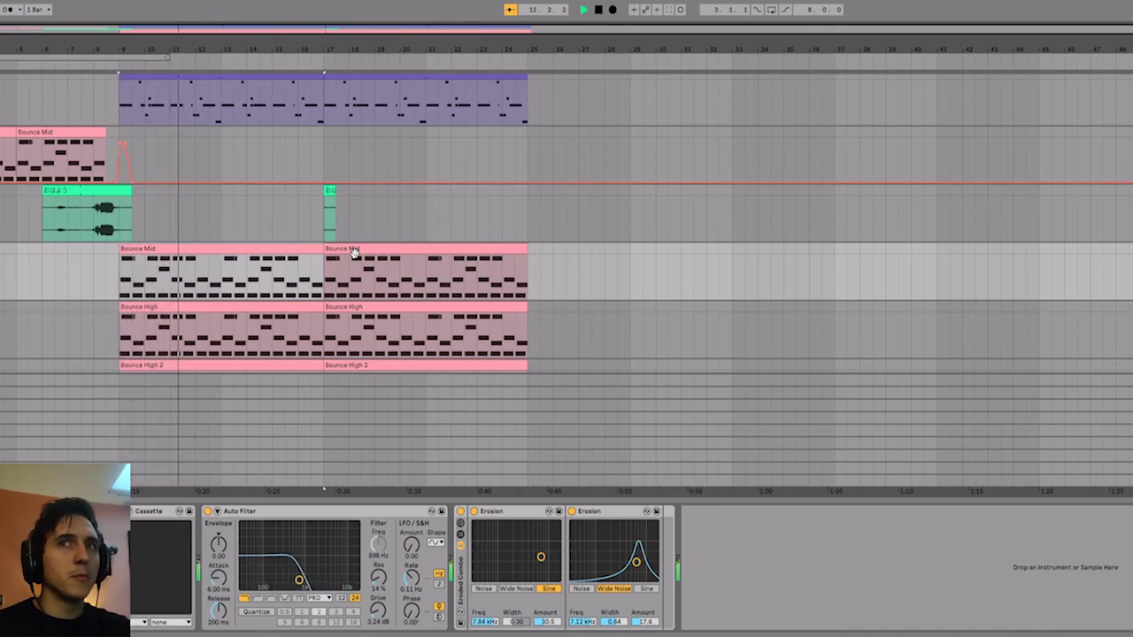
pyautogui.press('space')
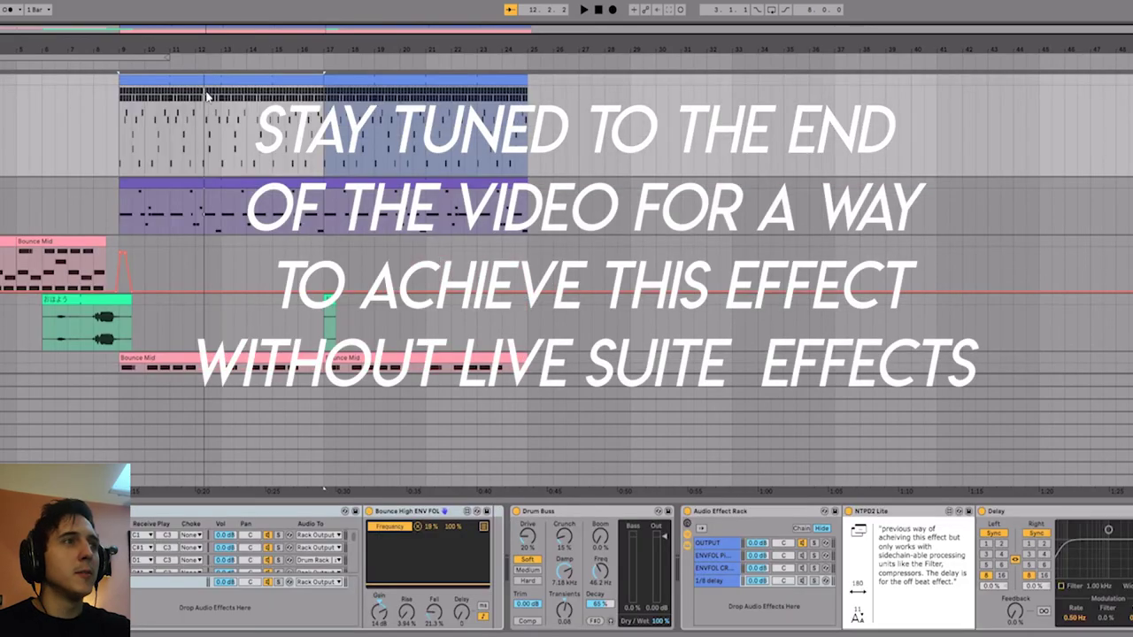
# Examine the OUTPUT chain and the first ENVFOL chain in the drum track's Audio Effect Rack
pyautogui.scroll(-3, 282, 198)
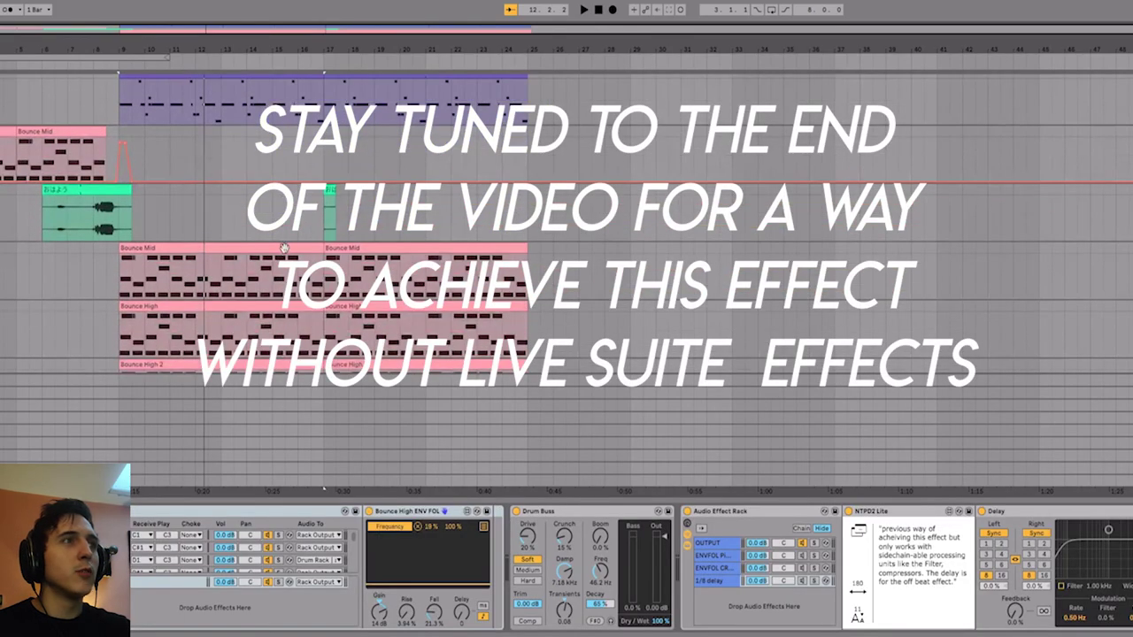
pyautogui.scroll(3, 281, 247)
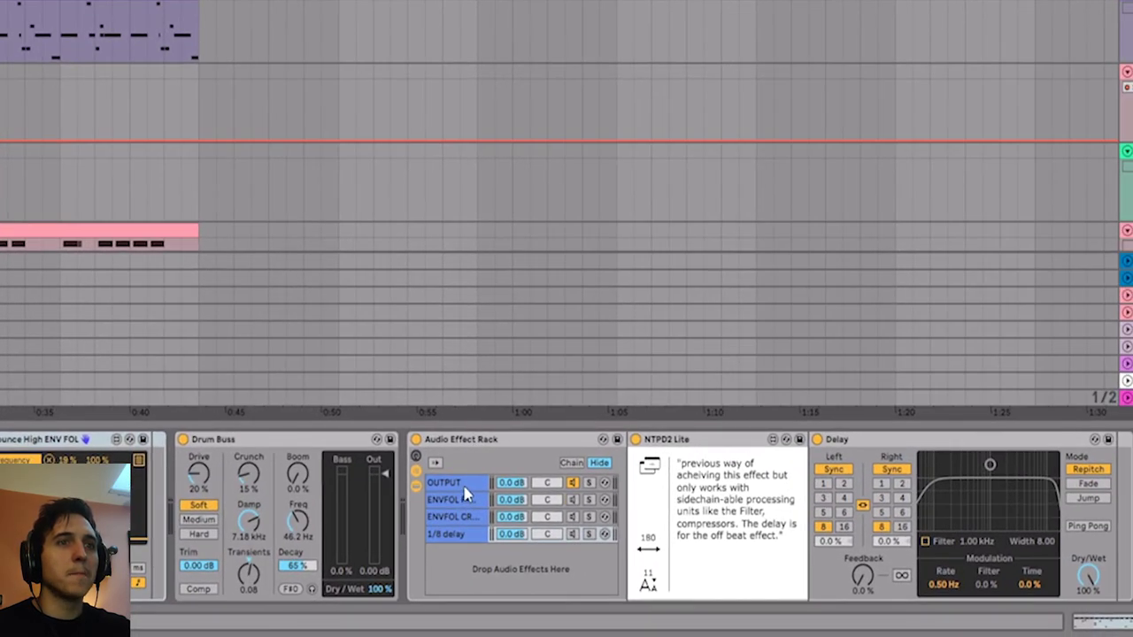
pyautogui.click(465, 487)
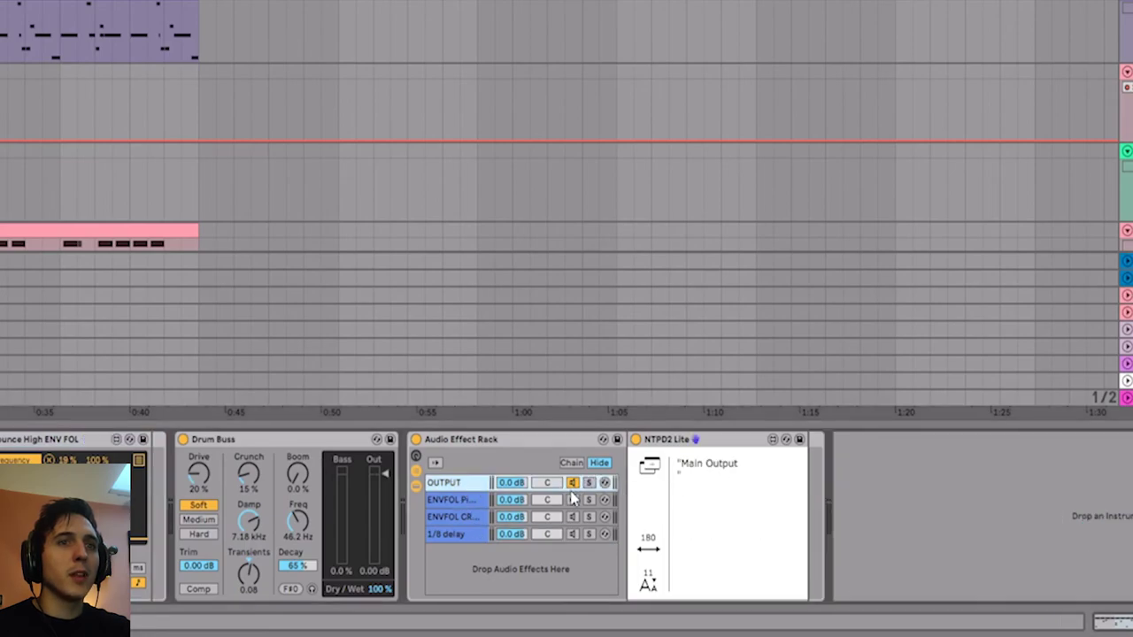
pyautogui.click(458, 500)
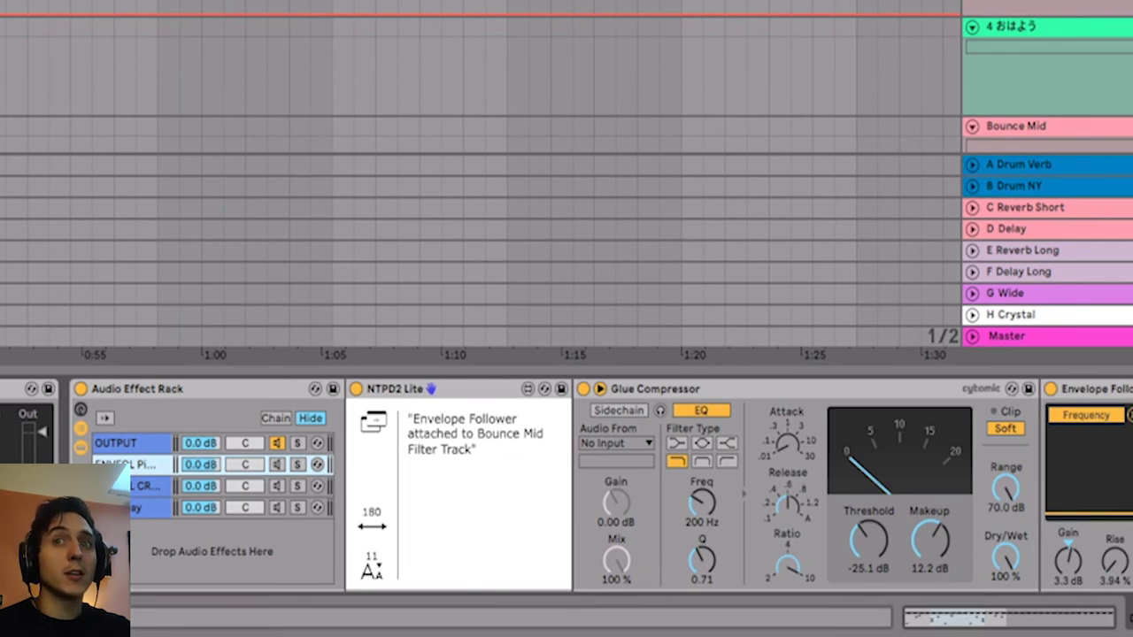
# Set the Envelope Follower's delay to 0 during playback with the Glue Compressor temporarily bypassed
pyautogui.click(1097, 390)
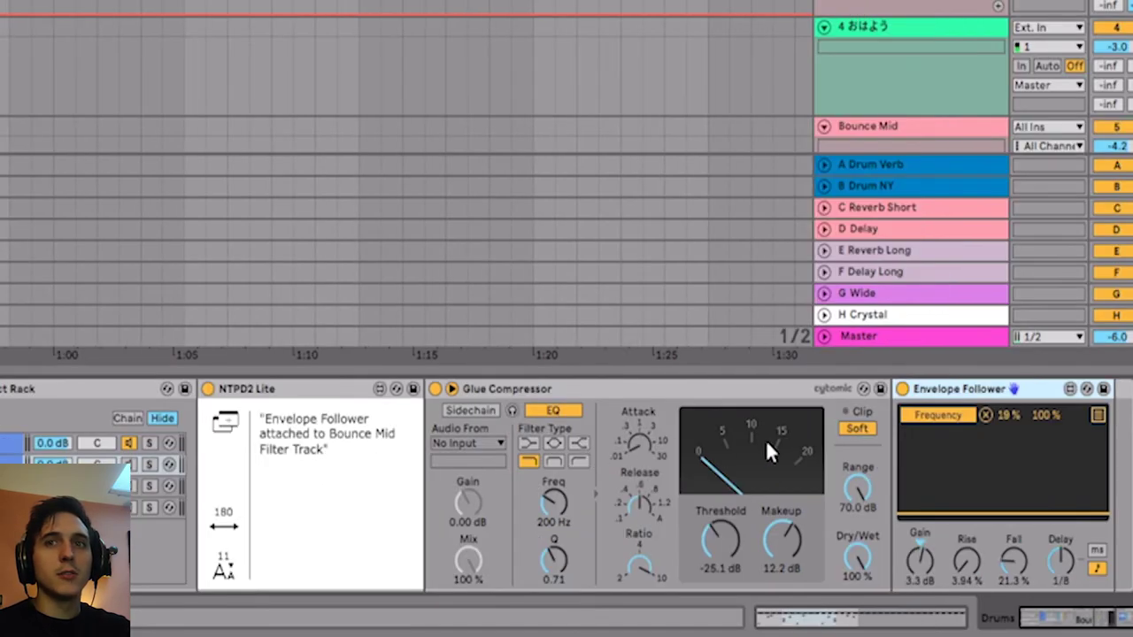
pyautogui.press('space')
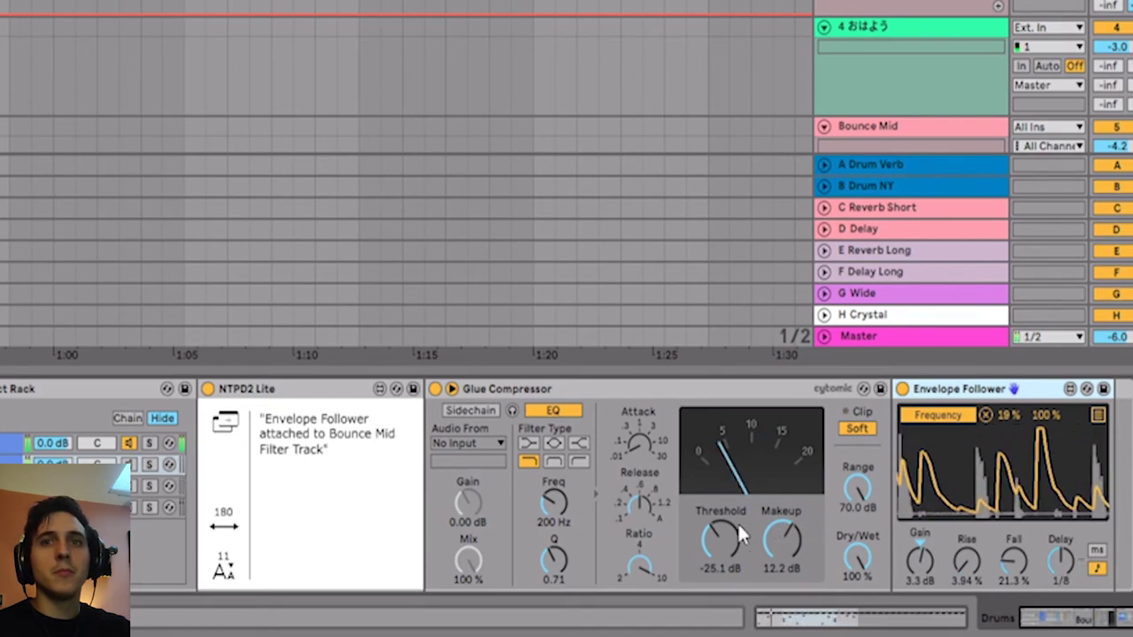
pyautogui.click(434, 389)
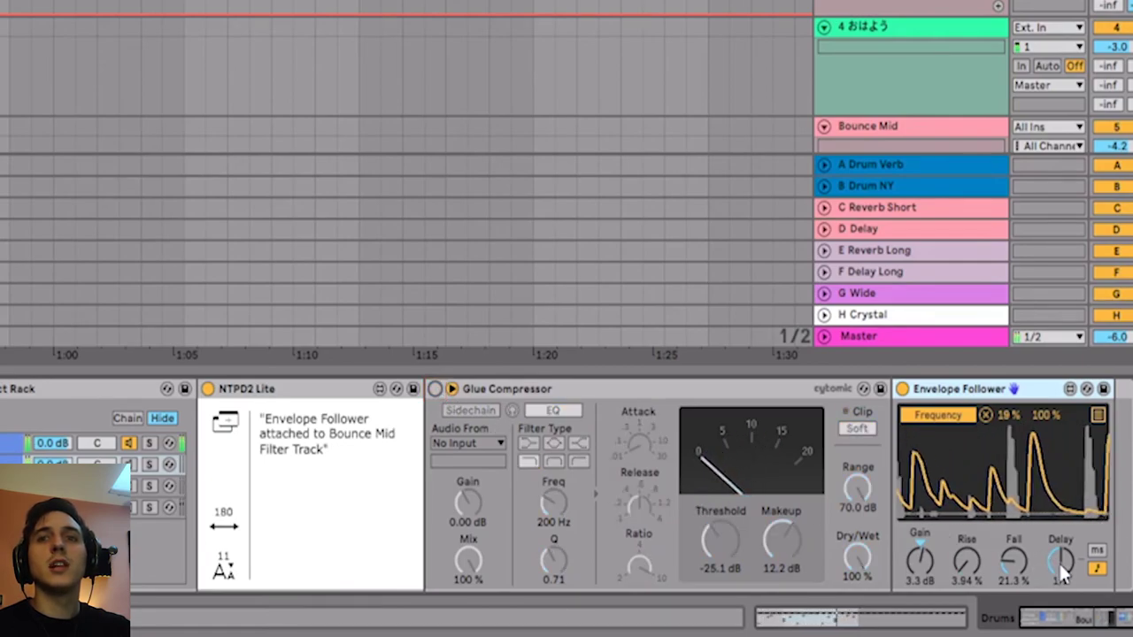
pyautogui.moveTo(1057, 560); pyautogui.dragTo(1058, 619)
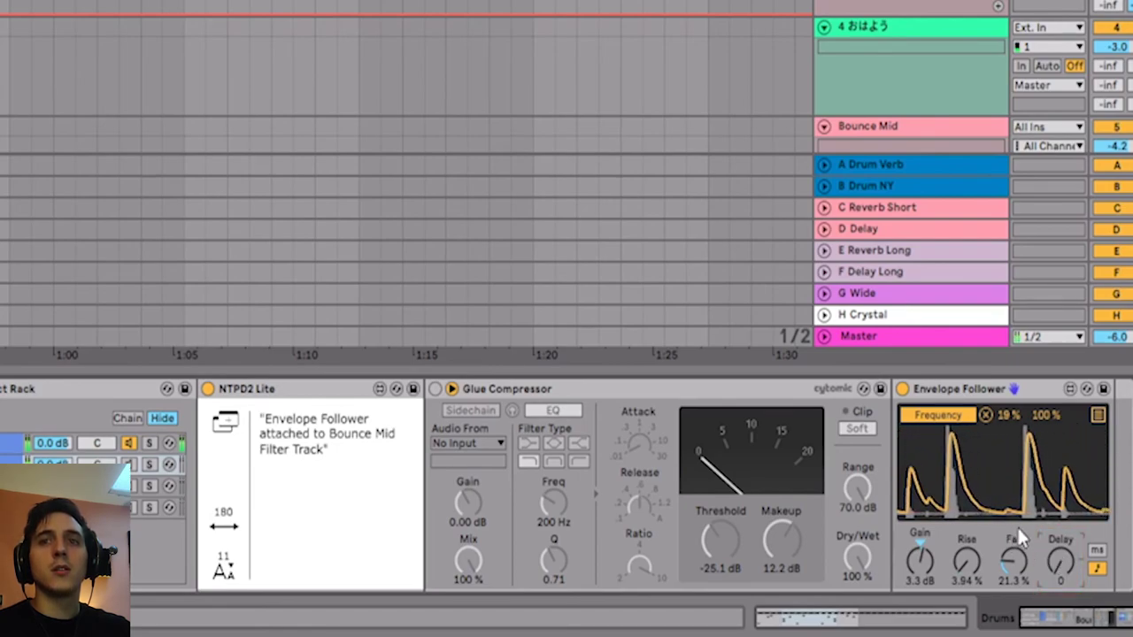
pyautogui.click(435, 389)
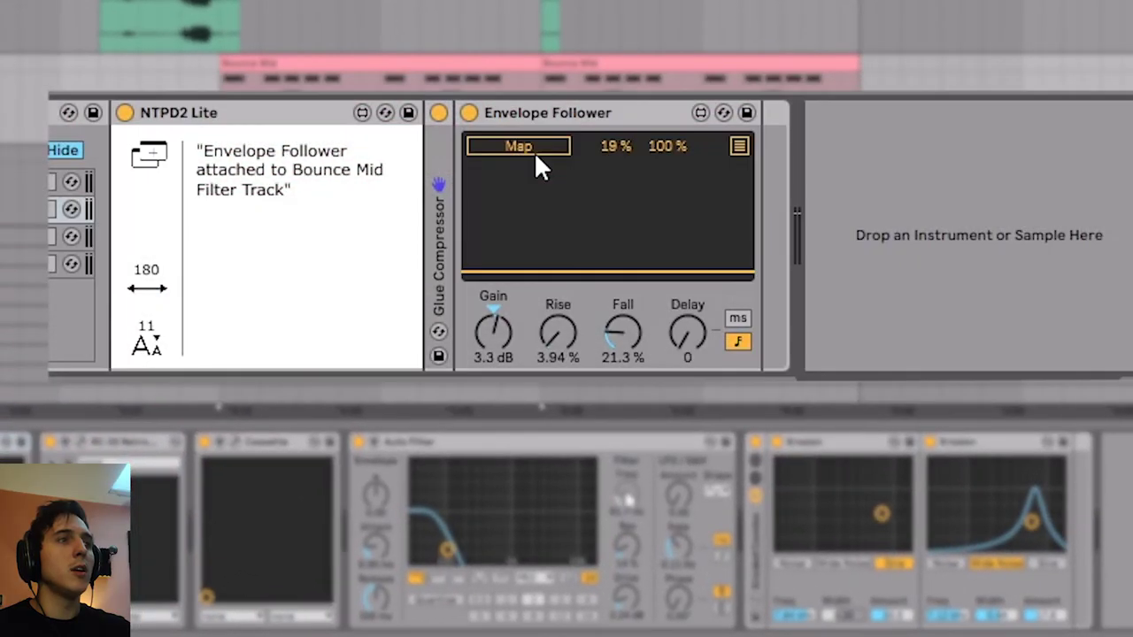
# Map the Envelope Follower to the Auto Filter's frequency on the Bounce Mid track and select the first Bounce High clip
pyautogui.click(533, 149)
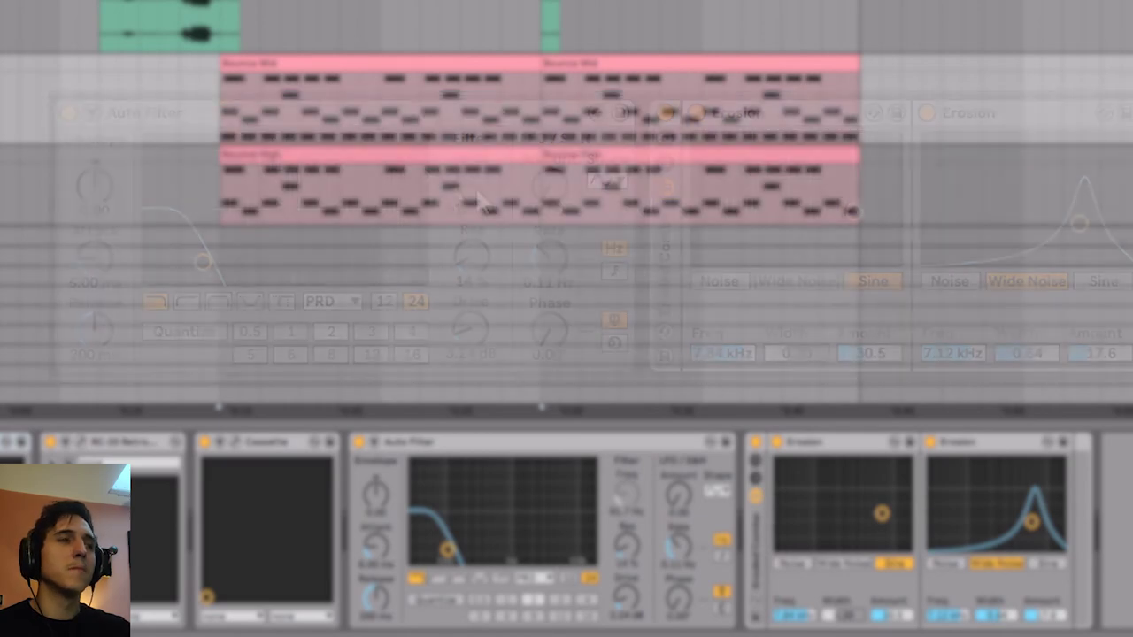
pyautogui.click(435, 151)
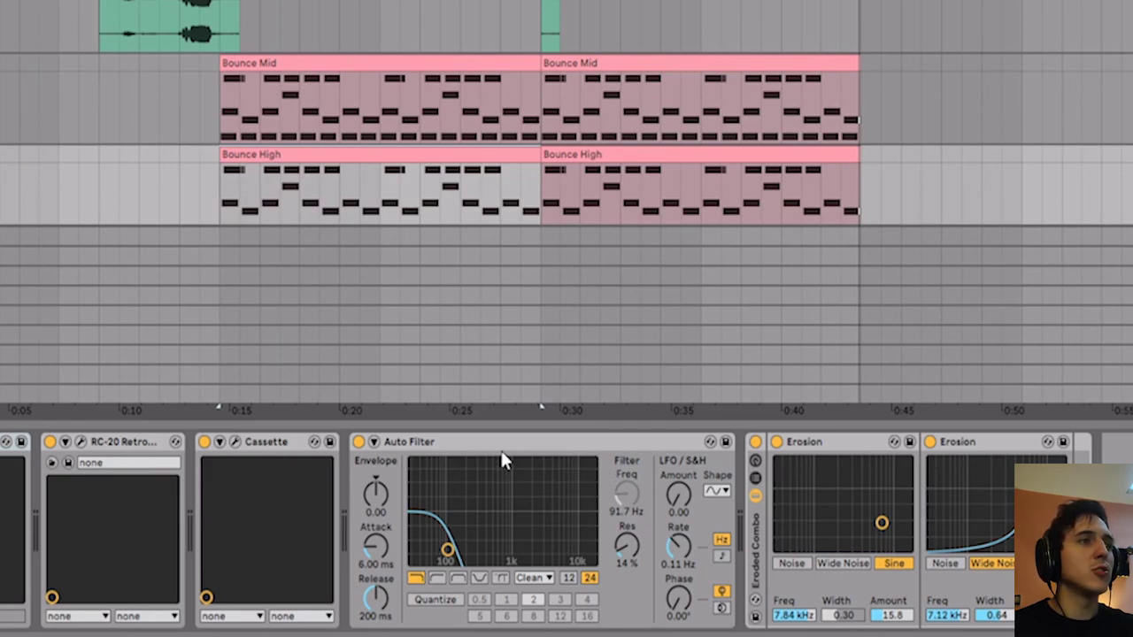
# Examine the Snare_DRY chain's audio routing in the Drum Rack and toggle the return chain display
pyautogui.scroll(3, 329, 113)
pyautogui.click(296, 3)
pyautogui.click(190, 555)
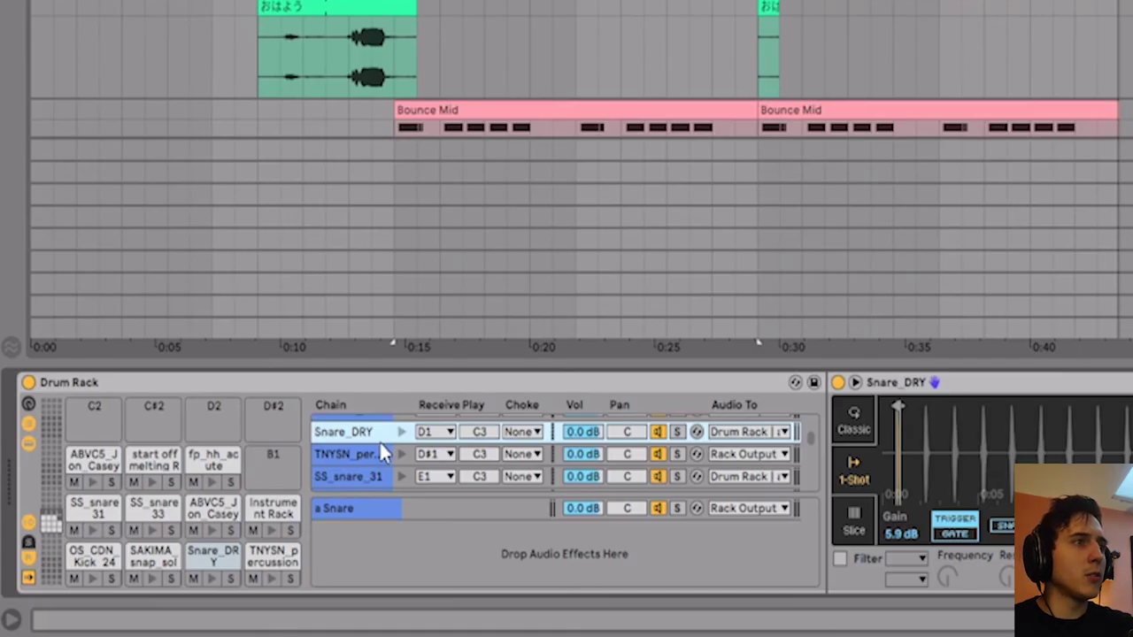
pyautogui.scroll(2, 195, 510)
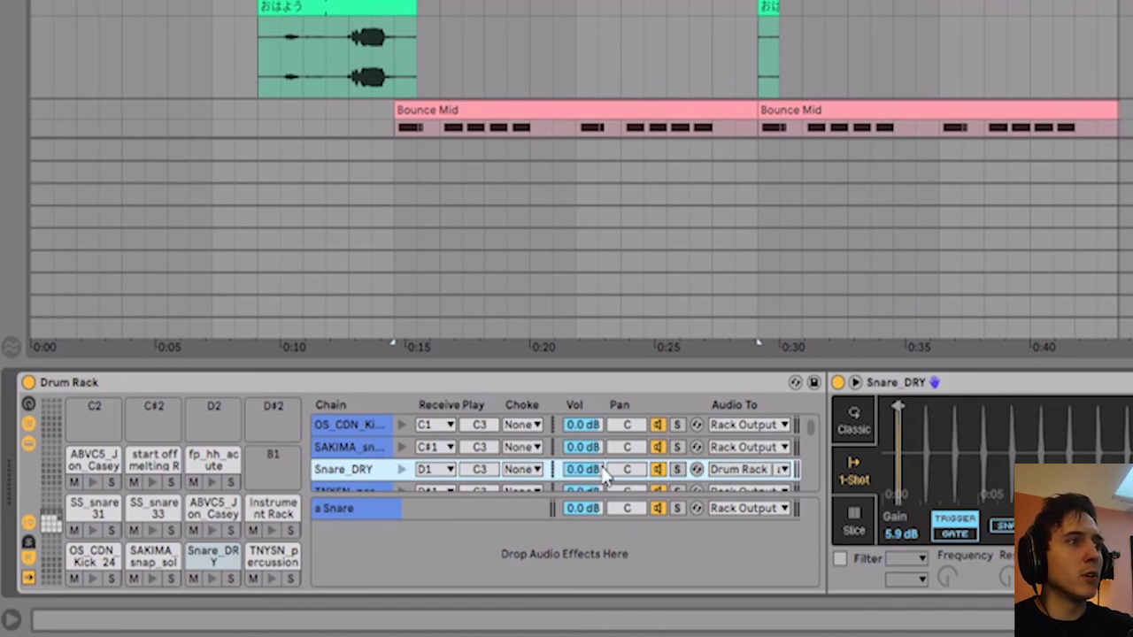
pyautogui.click(29, 569)
pyautogui.click(29, 568)
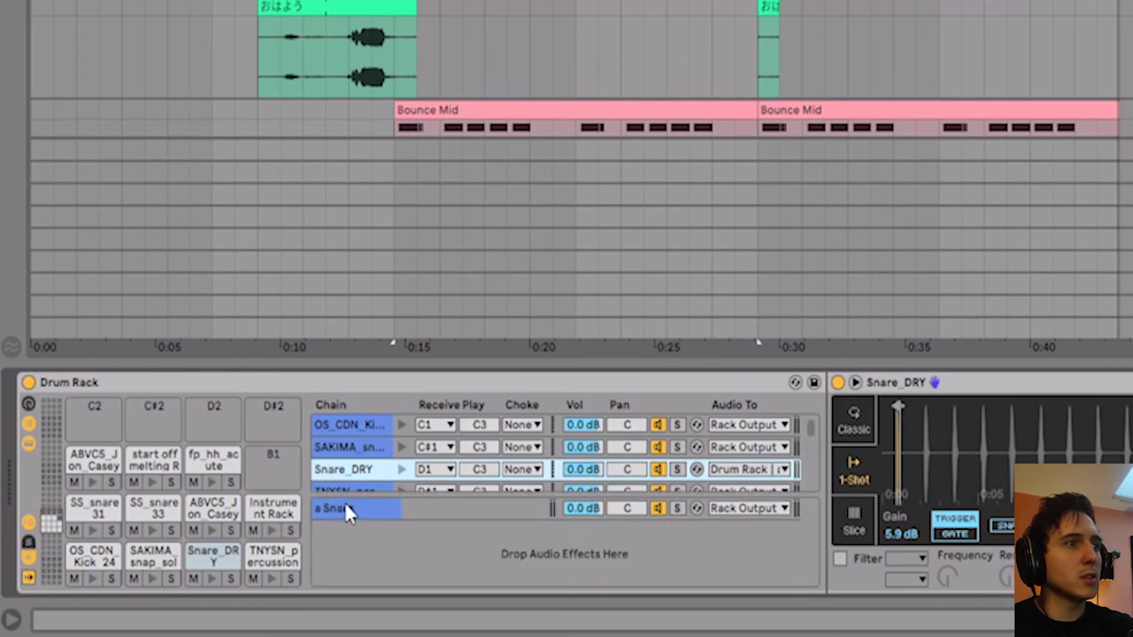
# Add a second return chain to the Drum Rack and name it Kick
pyautogui.rightClick(413, 516)
pyautogui.click(579, 442)
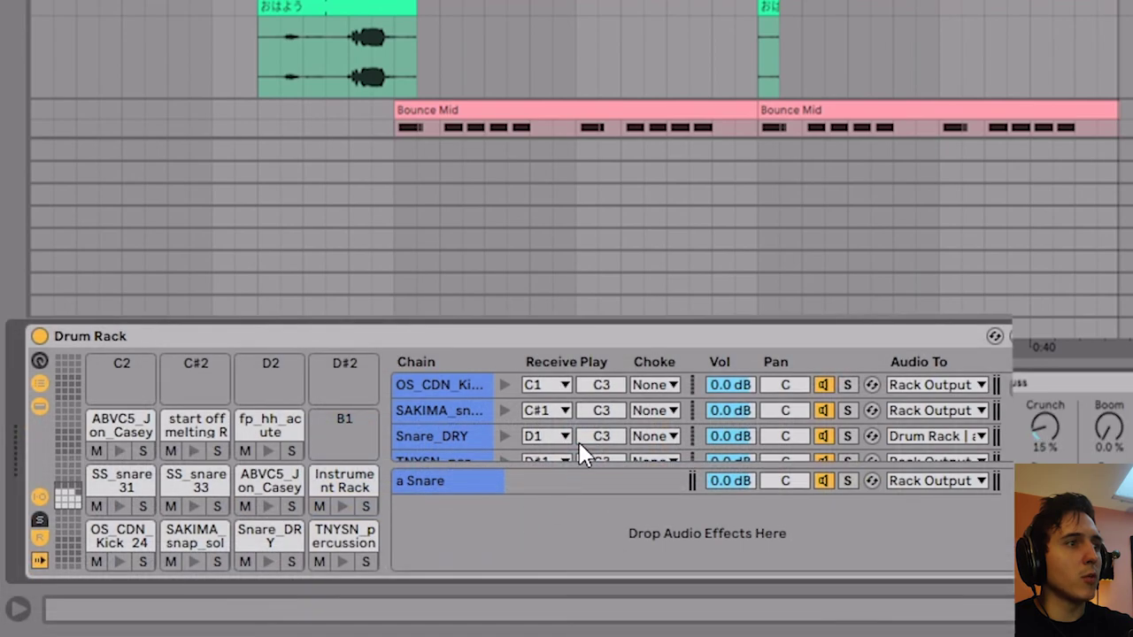
pyautogui.hotkey('ctrl', 'r')
pyautogui.write('Ki')
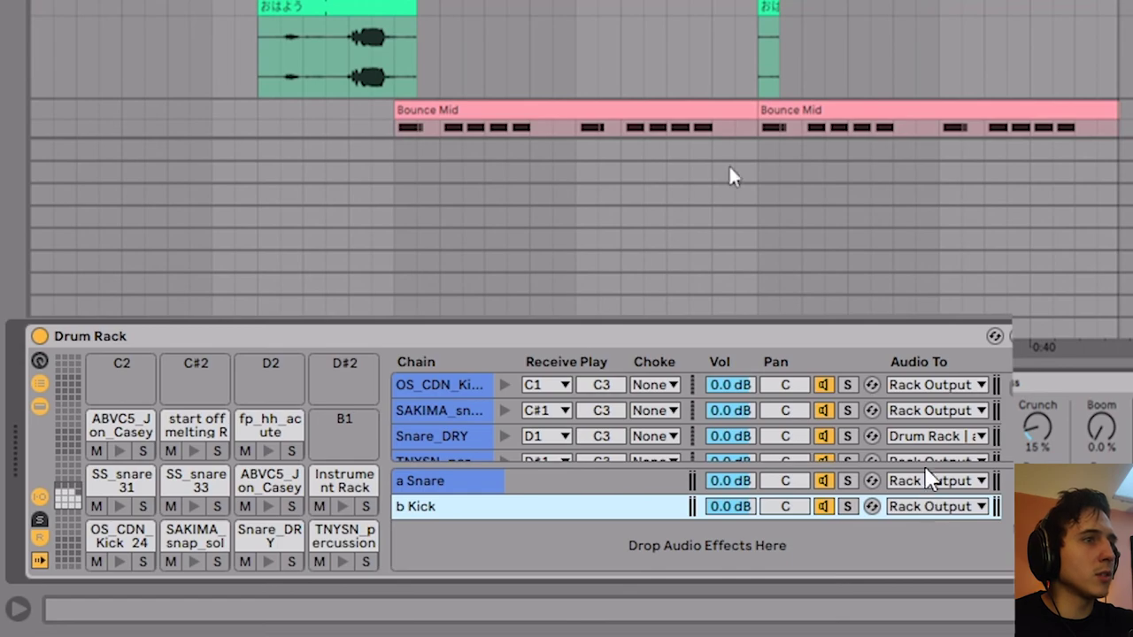
# Rename the Drum Rack's OS_CDN_Kick chain as Kick and route its audio to the b Kick return chain
pyautogui.click(439, 387)
pyautogui.hotkey('ctrl', 'r')
pyautogui.write('K')
pyautogui.press('Return')
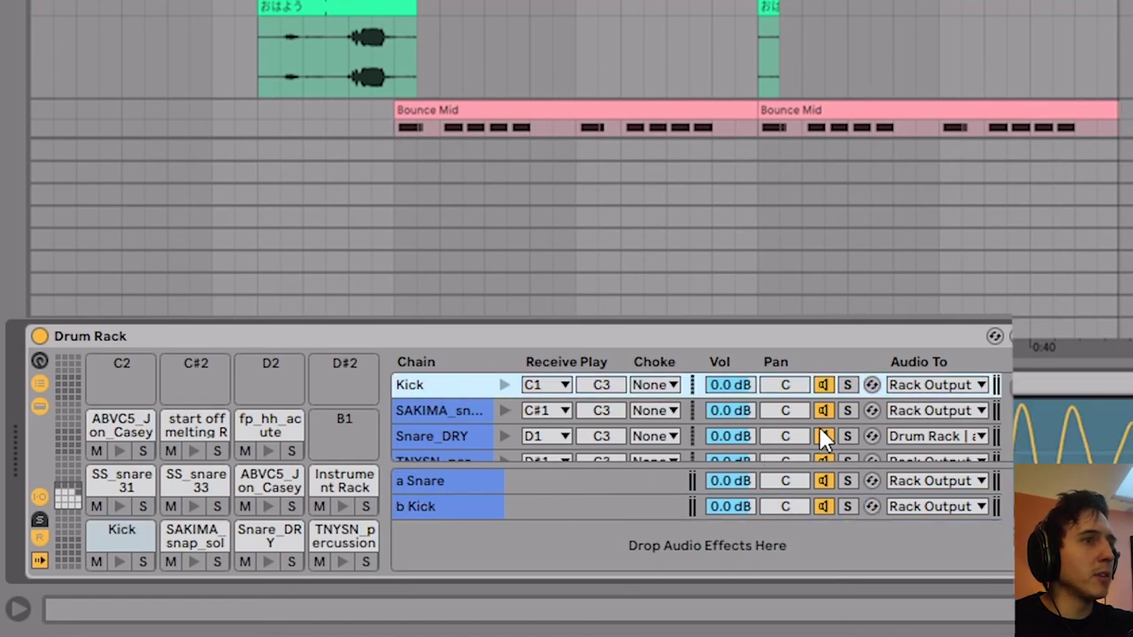
pyautogui.click(921, 386)
pyautogui.click(955, 442)
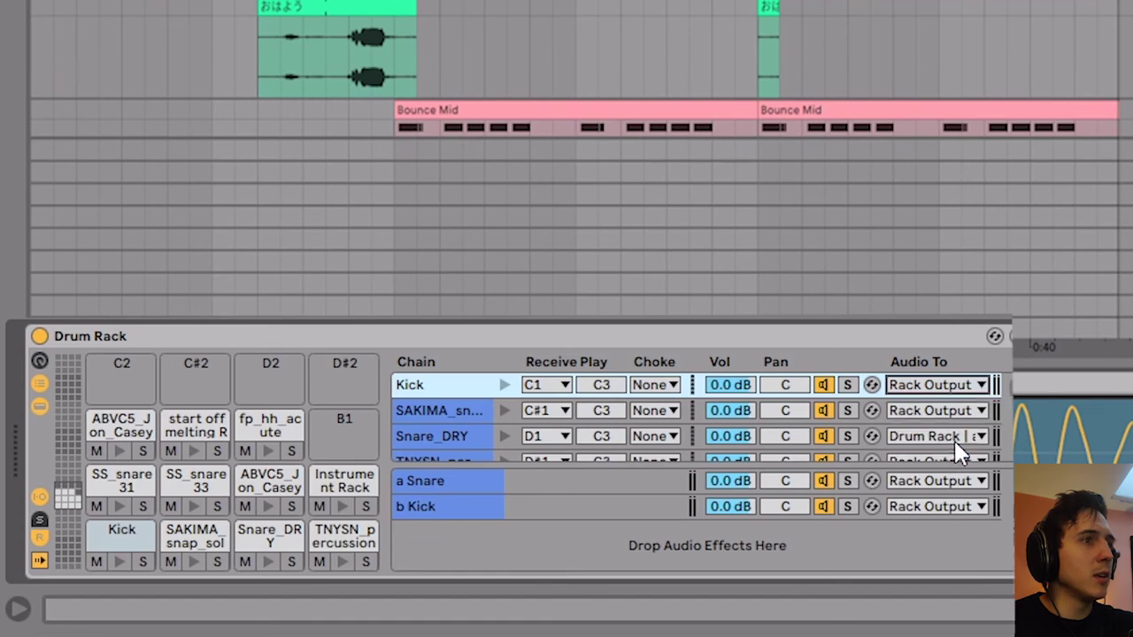
pyautogui.click(39, 538)
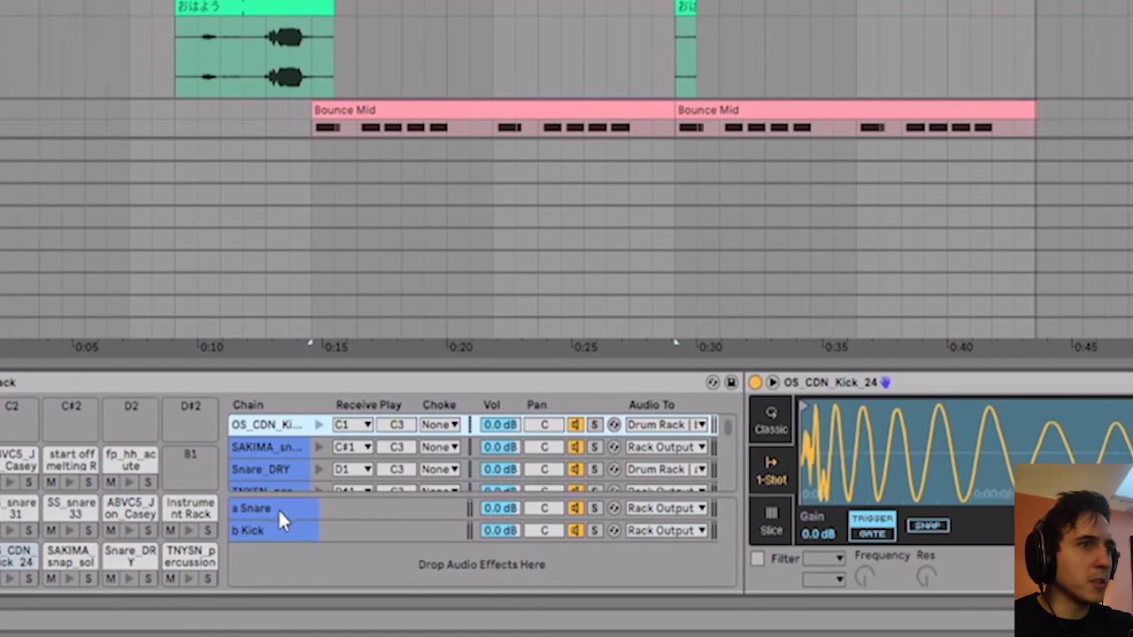
# Select the a Snare return chain and play the Bounce High track to watch its Auto Filter's frequency modulation
pyautogui.click(285, 508)
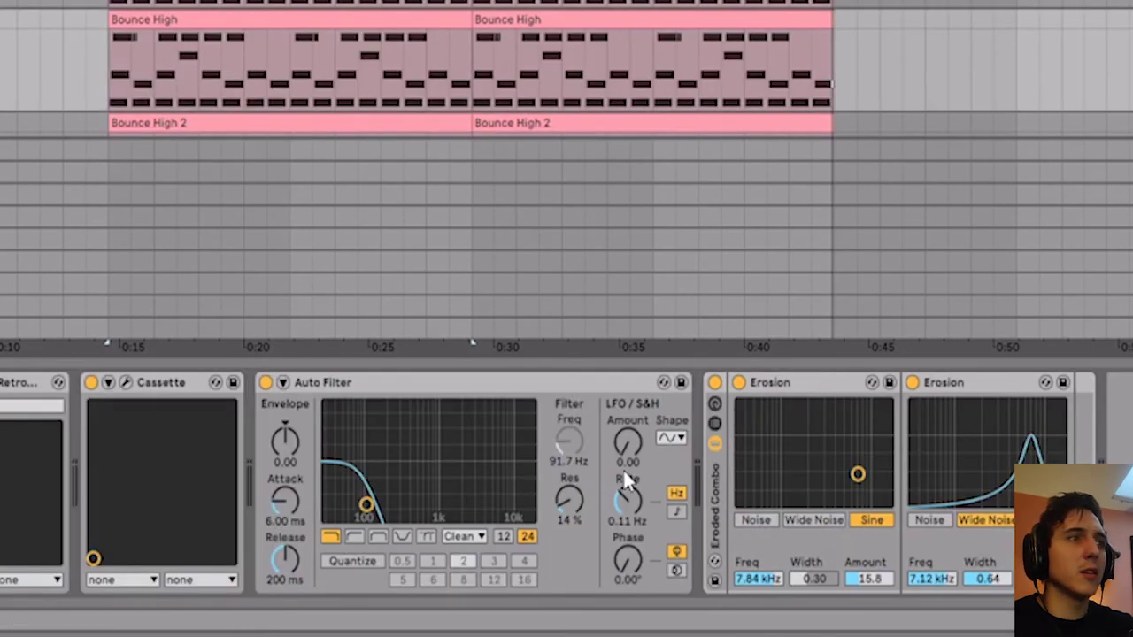
pyautogui.press('space')
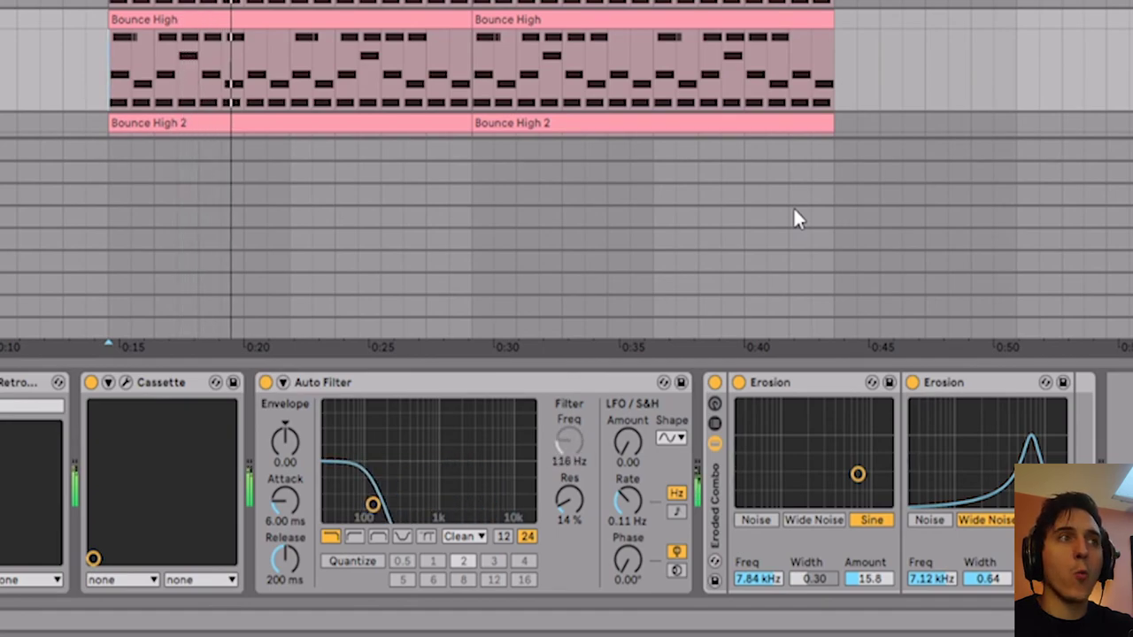
pyautogui.scroll(-2, 619, 4)
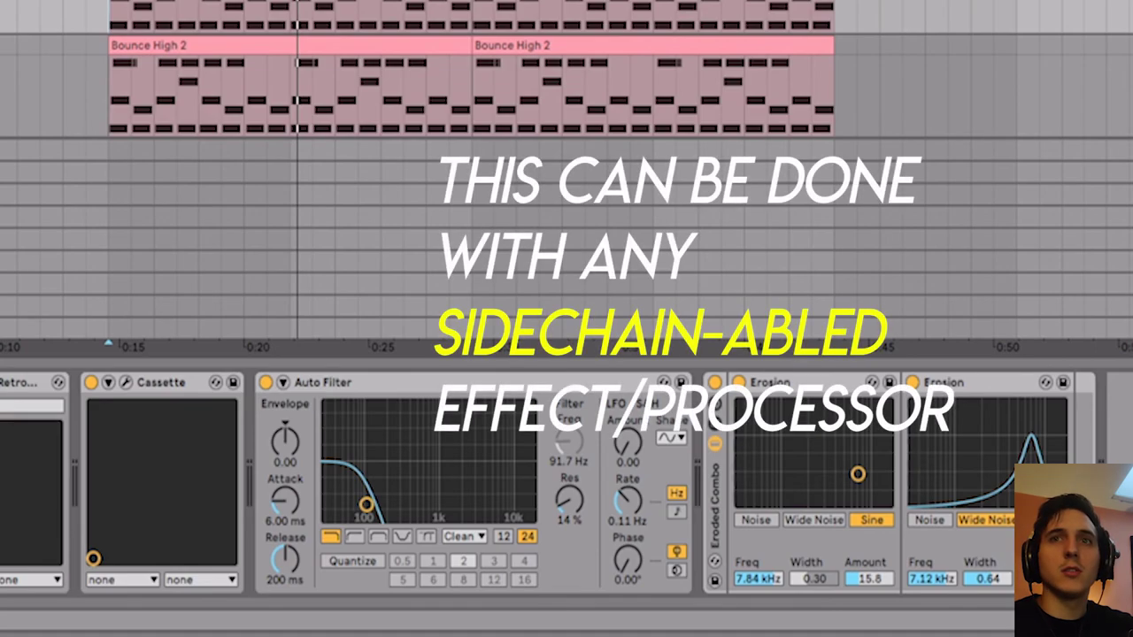
# Set the Auto Filter on Bounce High 2 to an envelope amount of 127, frequency 115 Hz and resonance 33 %
pyautogui.press('Down')
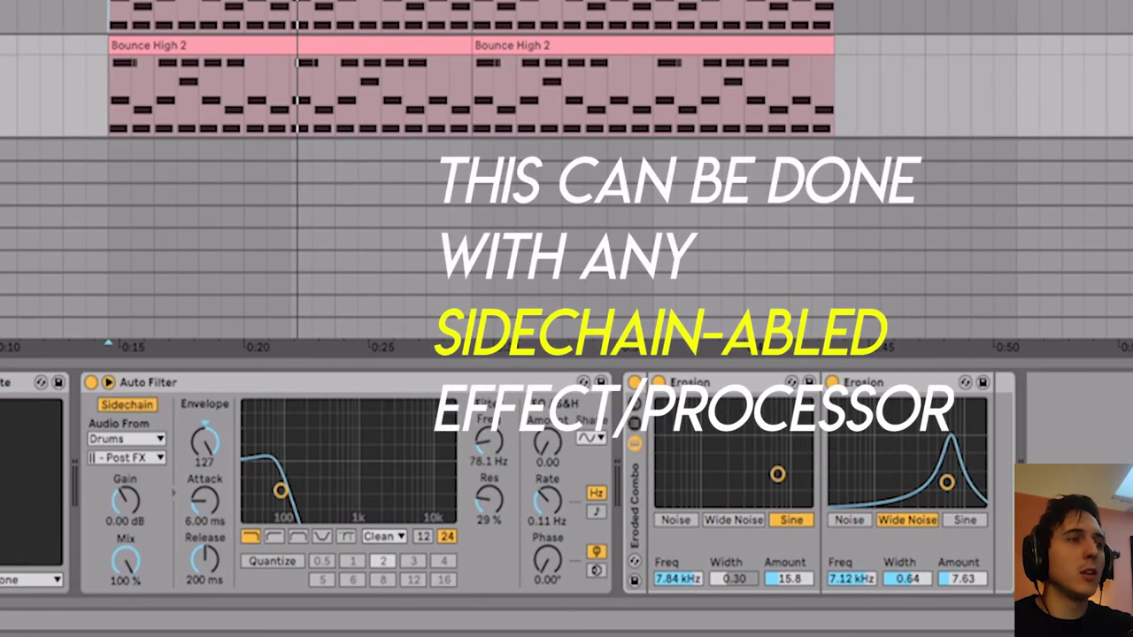
pyautogui.click(421, 379)
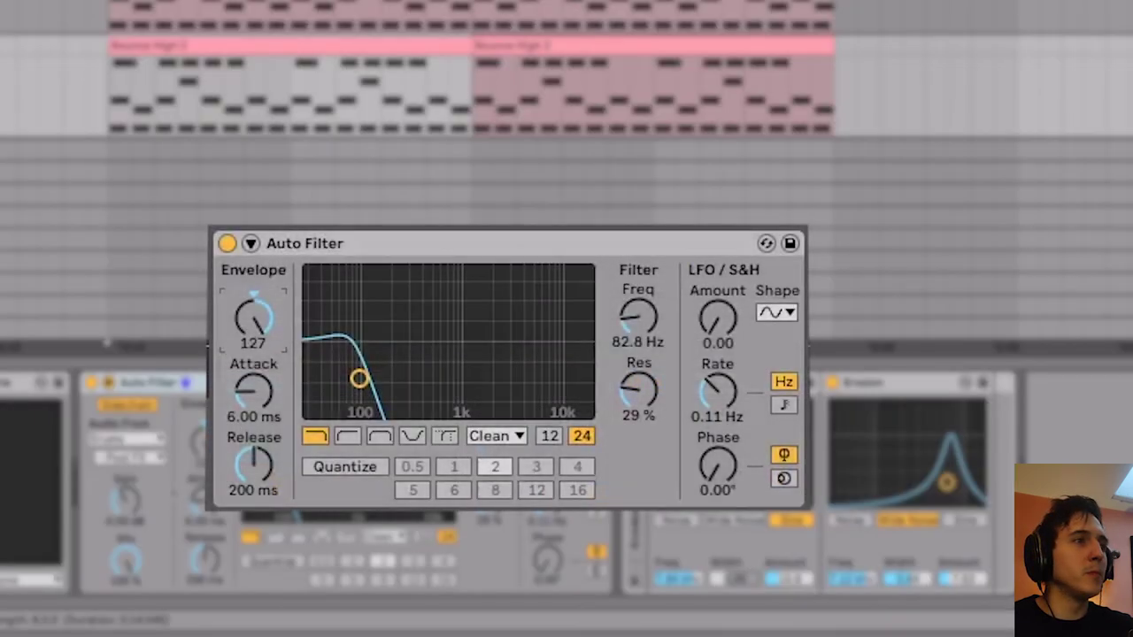
pyautogui.moveTo(264, 316); pyautogui.dragTo(264, 221)
pyautogui.moveTo(345, 364); pyautogui.dragTo(375, 373)
# Enable the Auto Filter's sidechain and take its audio from Drums at Audio Effect Rack | 1/8 delay | Post Mixer
pyautogui.click(251, 244)
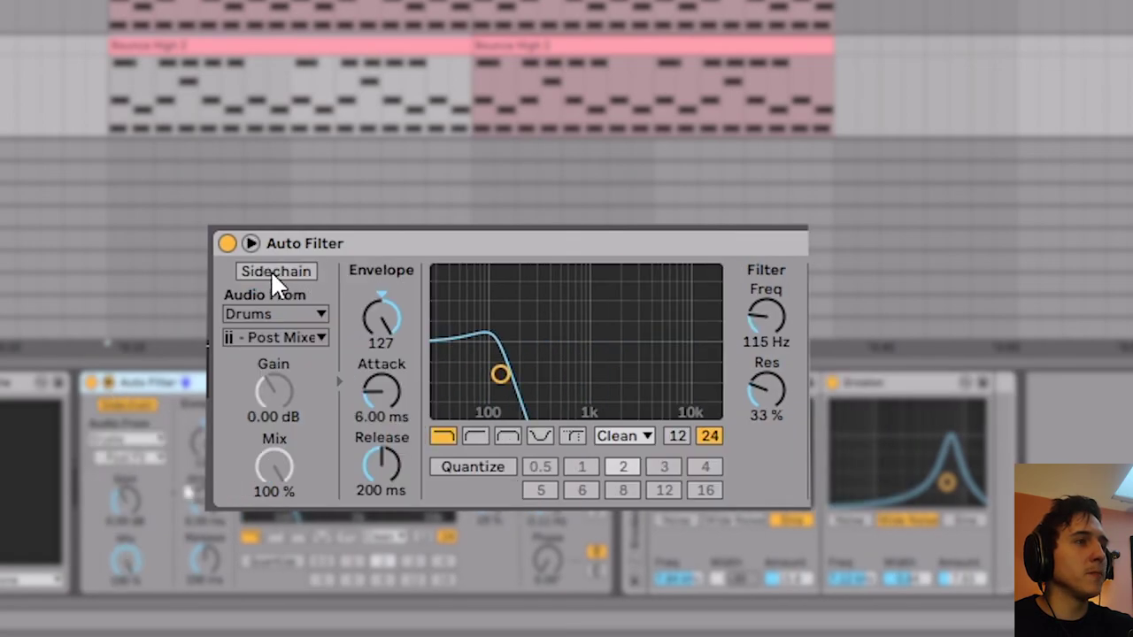
pyautogui.click(270, 270)
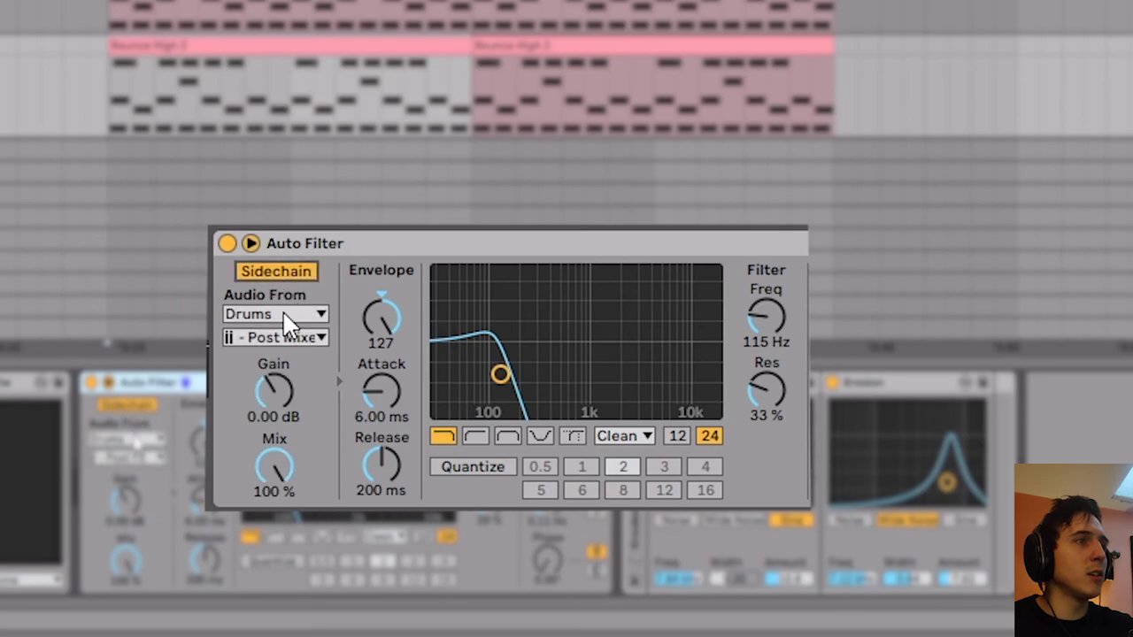
pyautogui.click(283, 313)
pyautogui.click(256, 81)
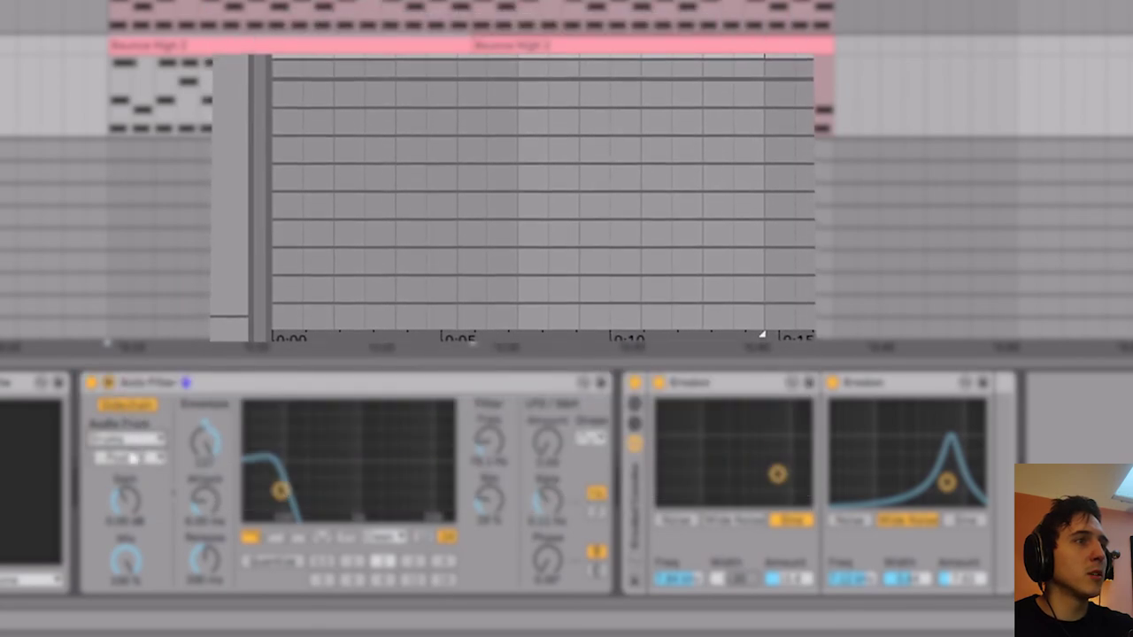
pyautogui.click(287, 384)
pyautogui.scroll(-3, 298, 336)
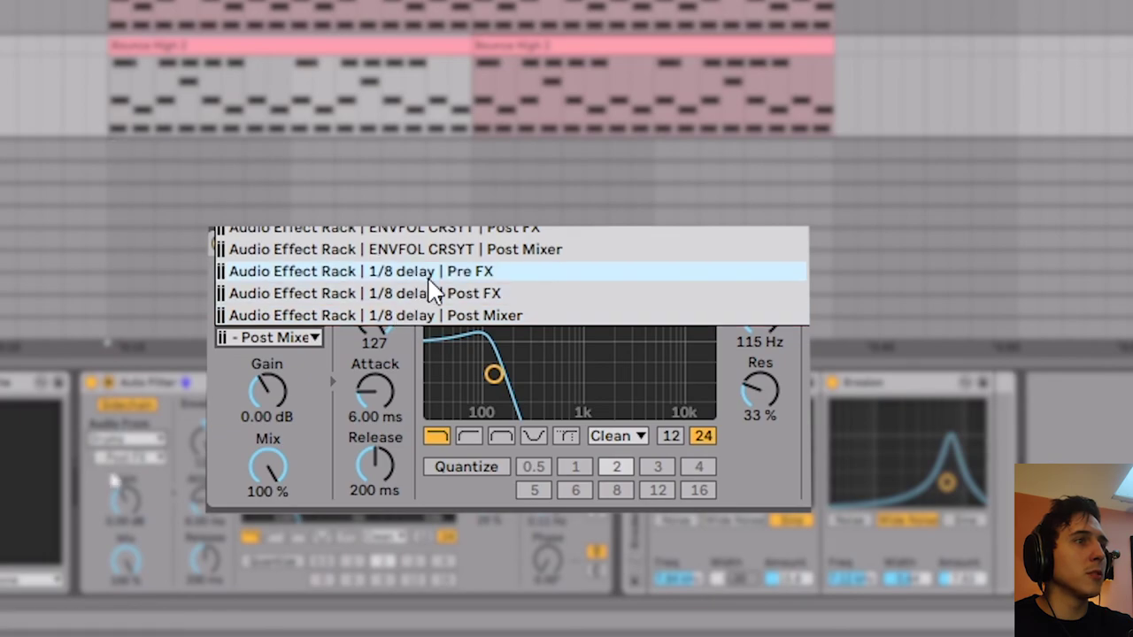
pyautogui.click(459, 315)
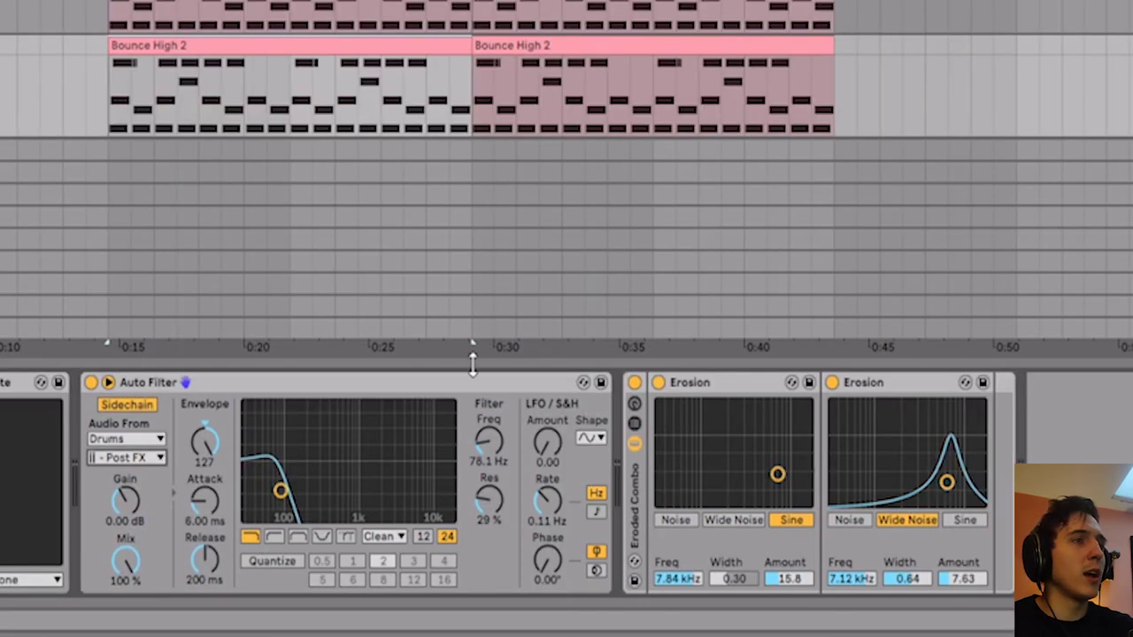
# Inspect the Delay device in the 1/8 delay chain of the drum track's Audio Effect Rack
pyautogui.scroll(5, 567, 69)
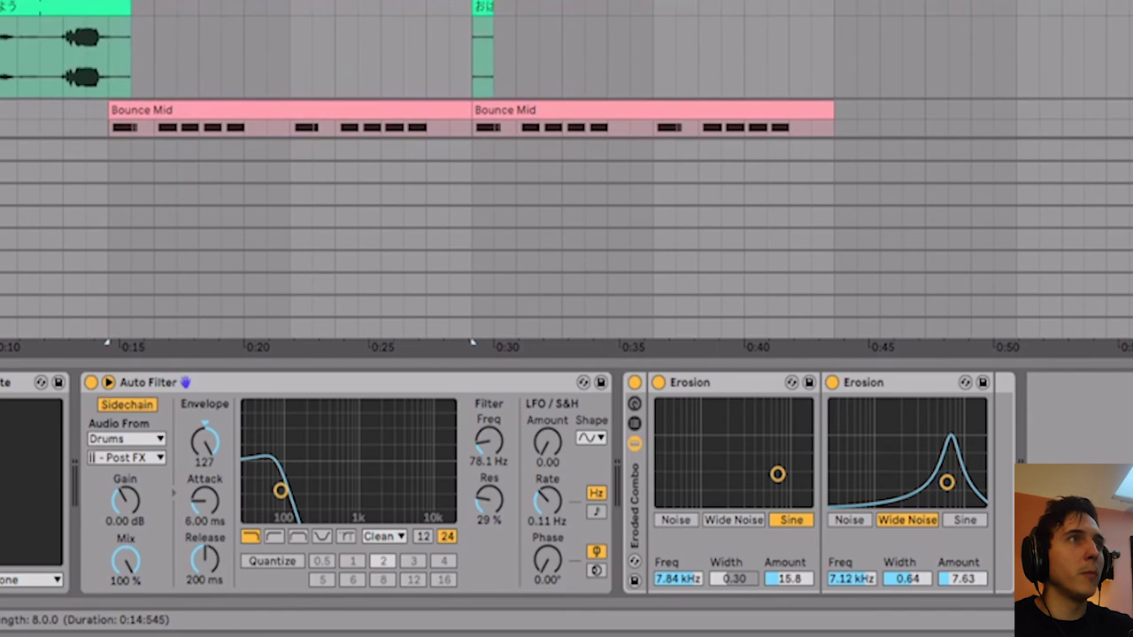
pyautogui.click(1123, 54)
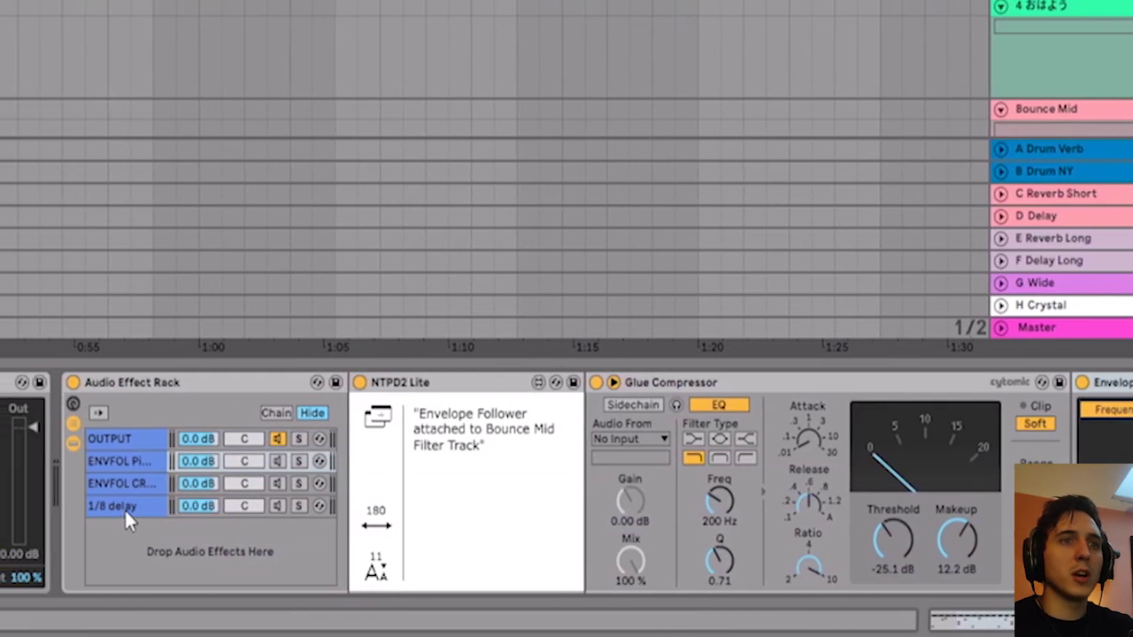
pyautogui.click(124, 508)
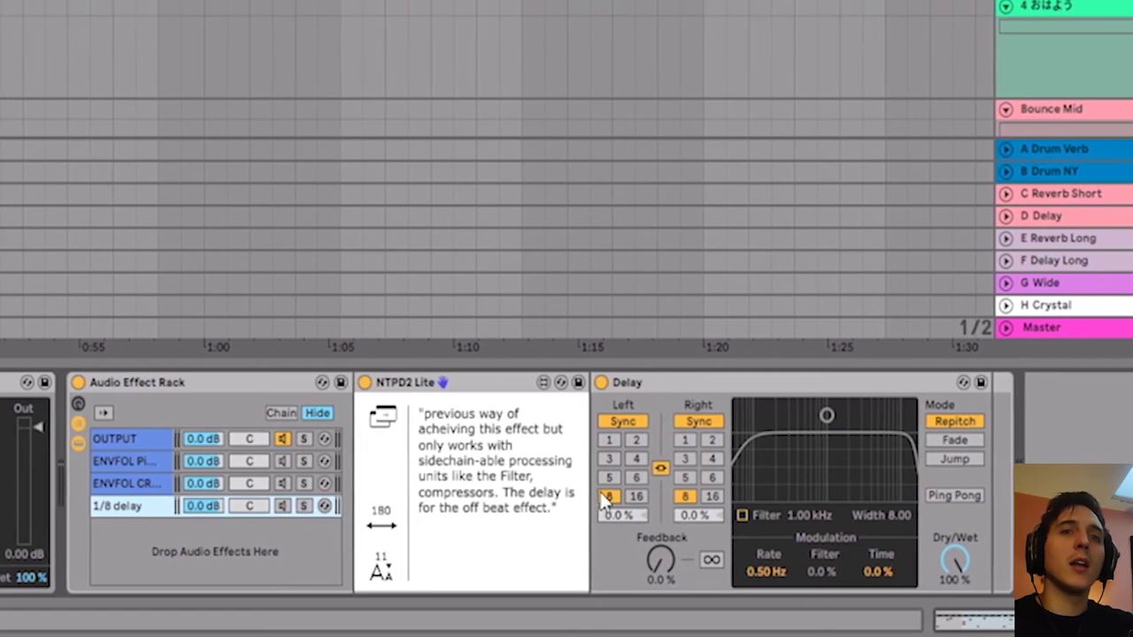
pyautogui.click(657, 555)
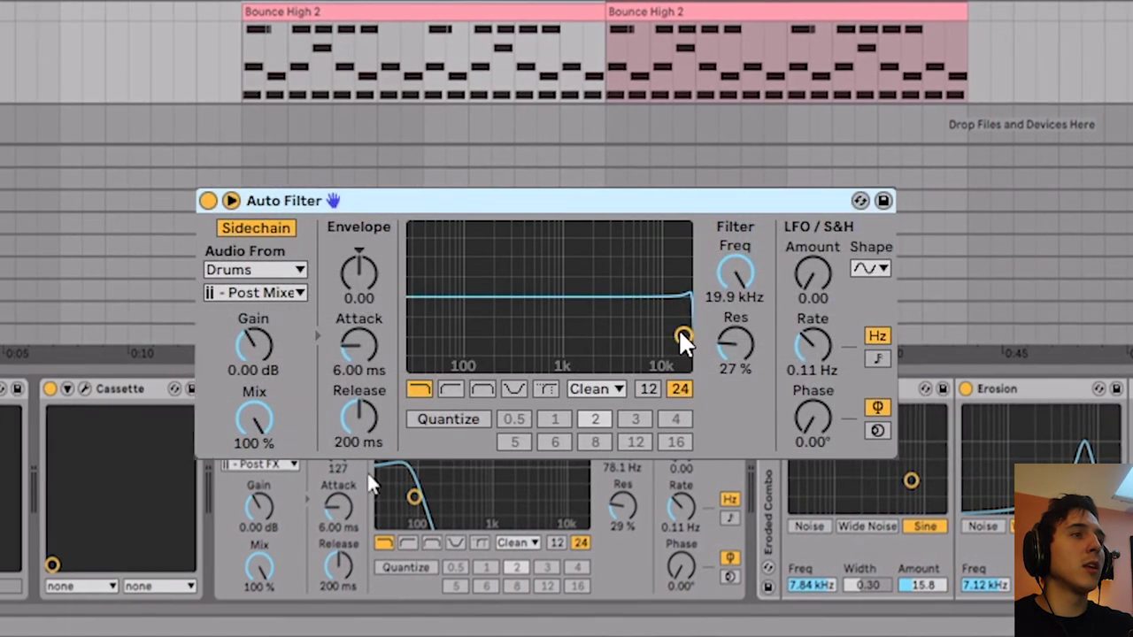
# Lower the sidechained Auto Filter's cutoff frequency, raise its envelope amount, and play the bounce tracks to compare their filter modulation
pyautogui.moveTo(678, 329); pyautogui.dragTo(449, 330)
pyautogui.moveTo(362, 295); pyautogui.dragTo(362, 183)
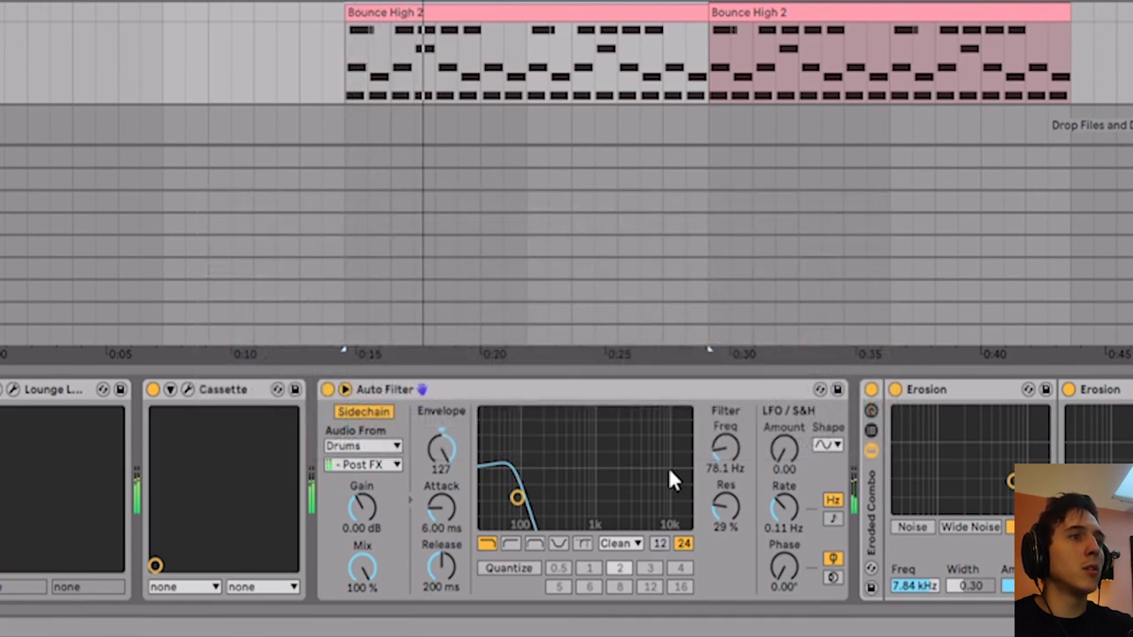
pyautogui.moveTo(724, 446)
pyautogui.mouseDown()
pyautogui.moveTo(723, 354)
pyautogui.moveTo(724, 454)
pyautogui.mouseUp()
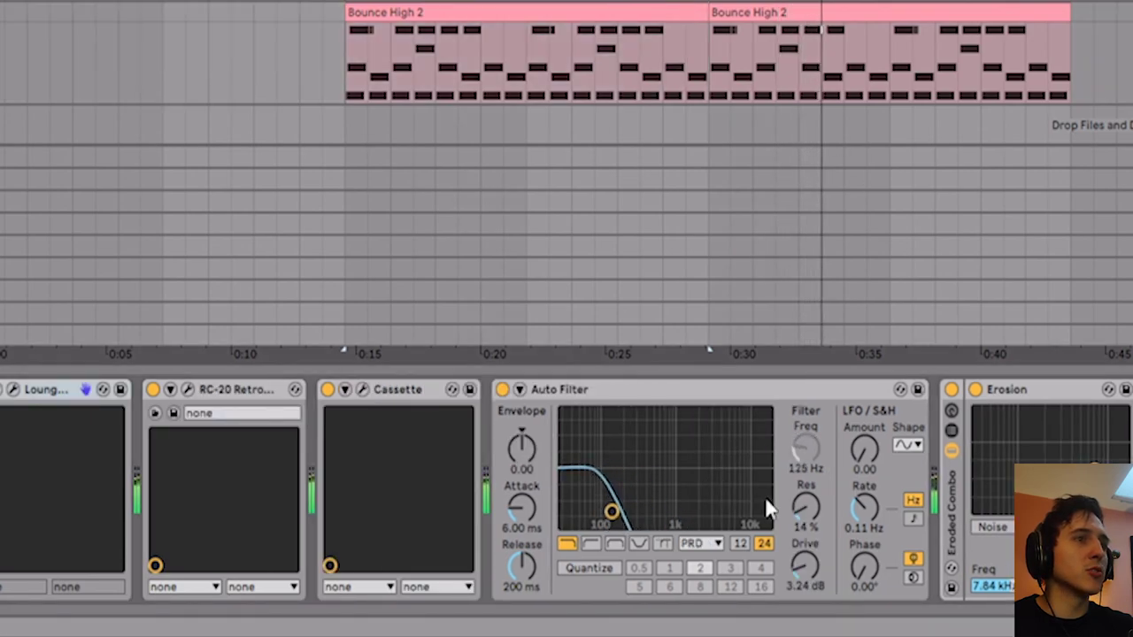
pyautogui.moveTo(721, 512); pyautogui.dragTo(612, 511)
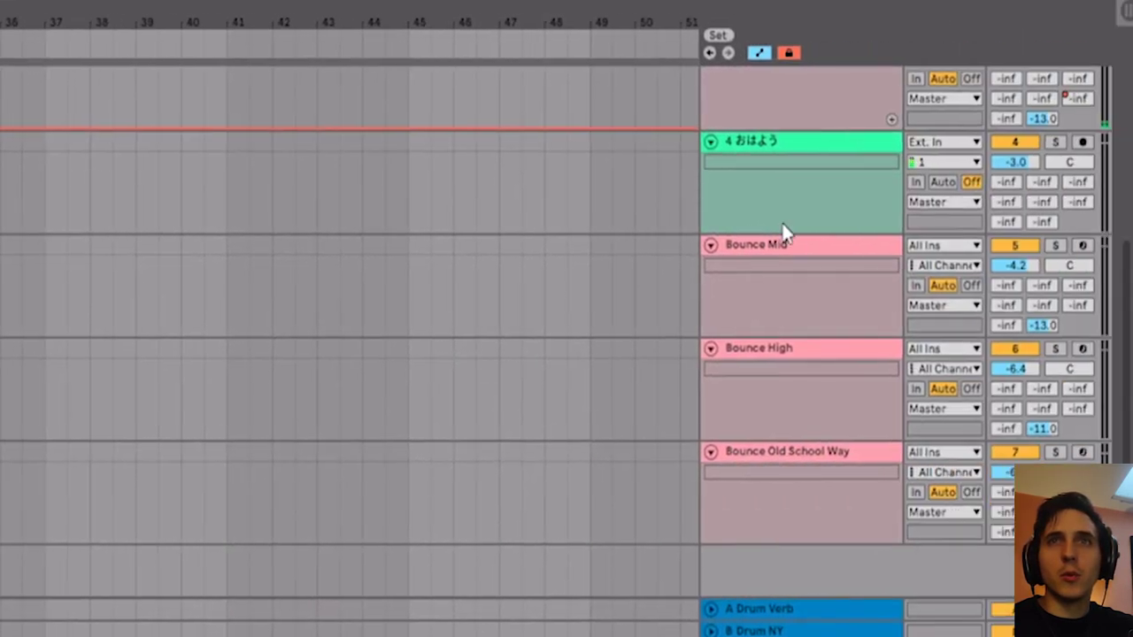
# Adjust the H Crystal send levels of the Bounce High and Bounce Mid tracks
pyautogui.click(815, 238)
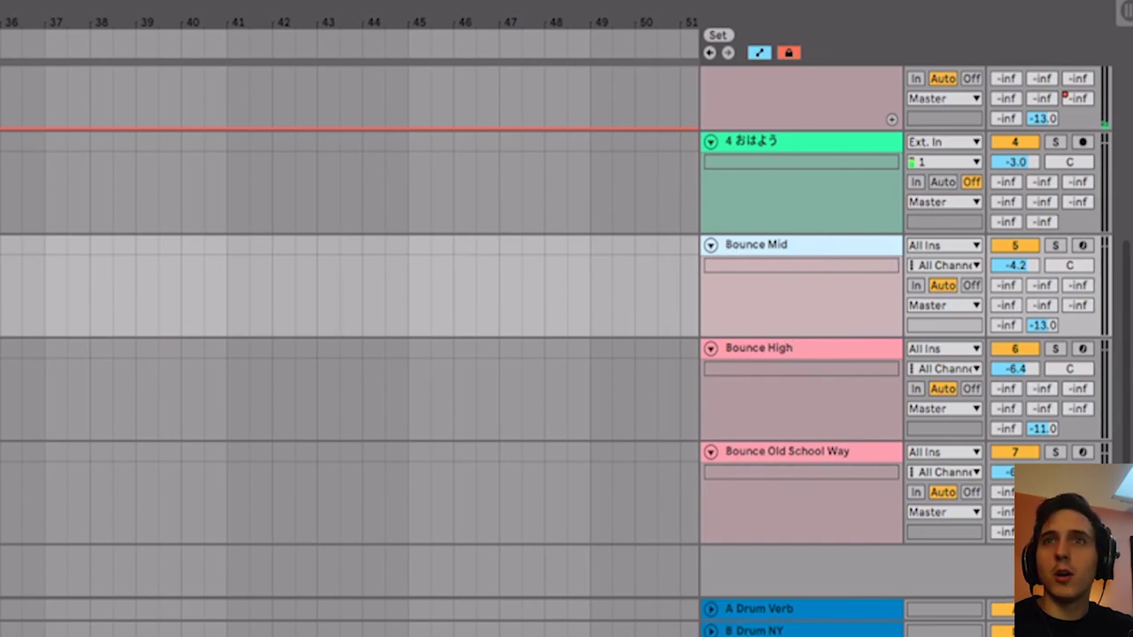
pyautogui.moveTo(1045, 428); pyautogui.dragTo(1045, 407)
pyautogui.moveTo(1042, 323); pyautogui.dragTo(1042, 312)
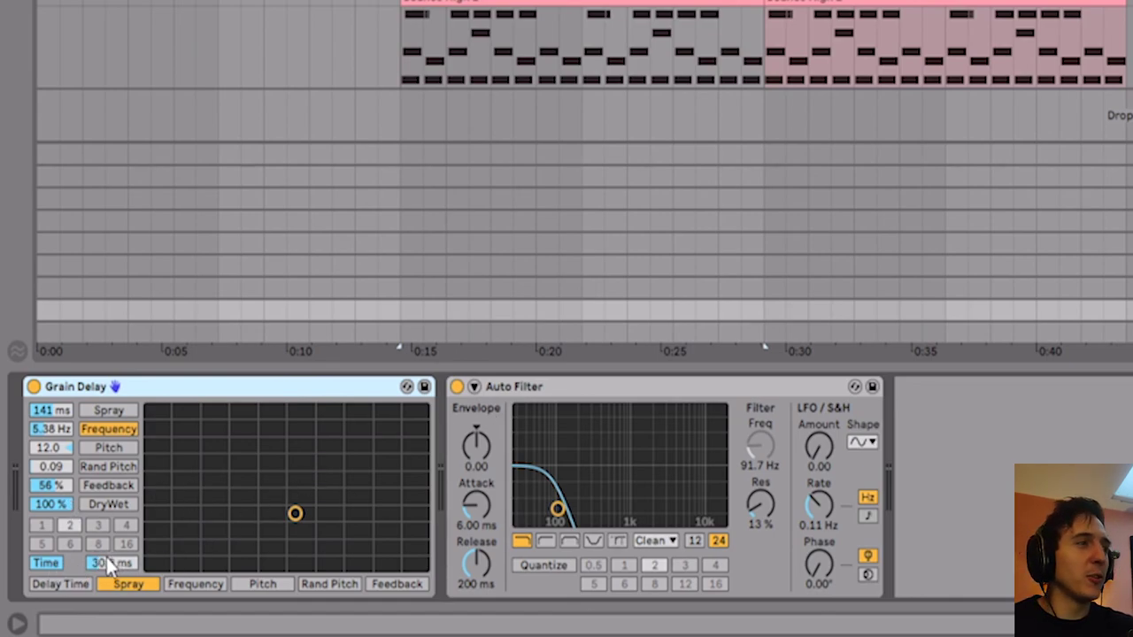
# Review the Auto Filter on the H Crystal return and the Envelope Follower chains in the drum track's Audio Effect Rack
pyautogui.click(532, 389)
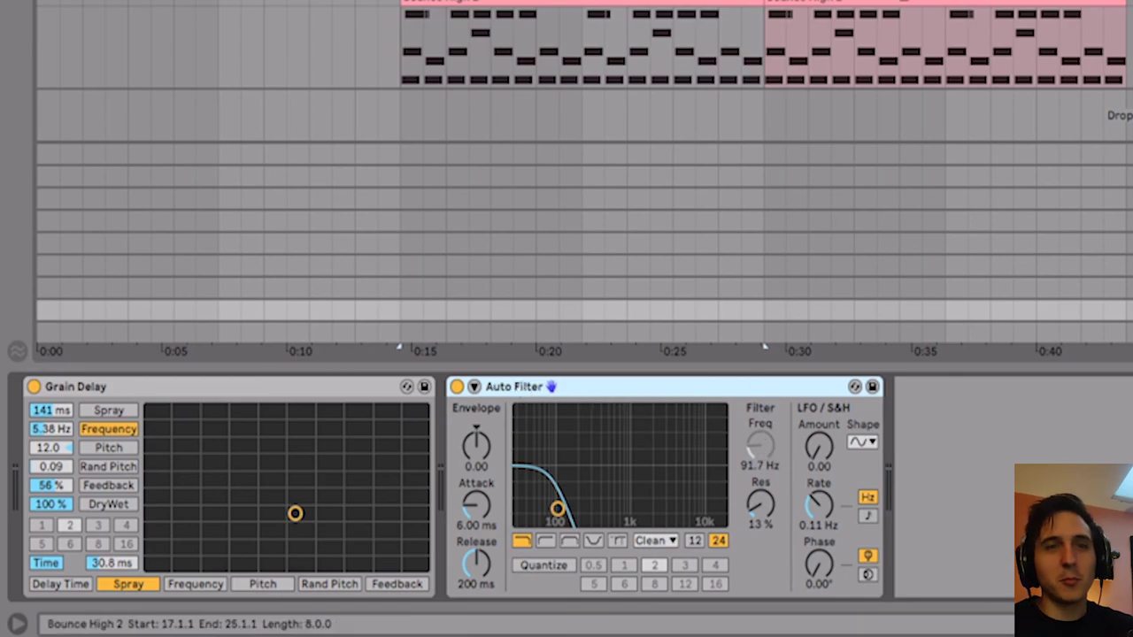
pyautogui.scroll(5, 750, 39)
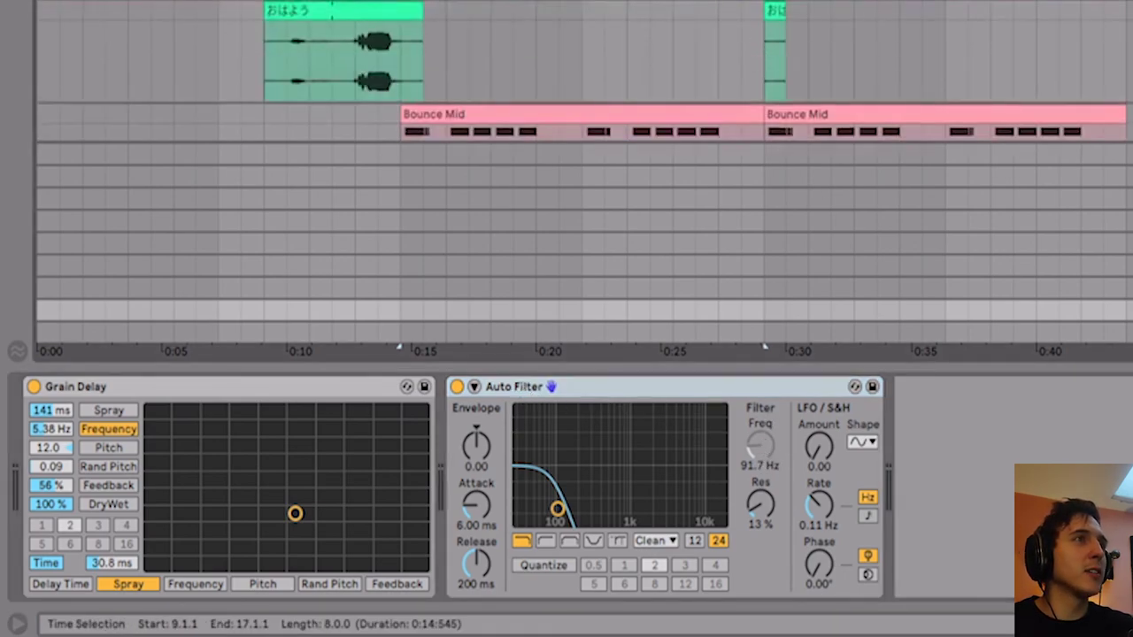
pyautogui.click(708, 3)
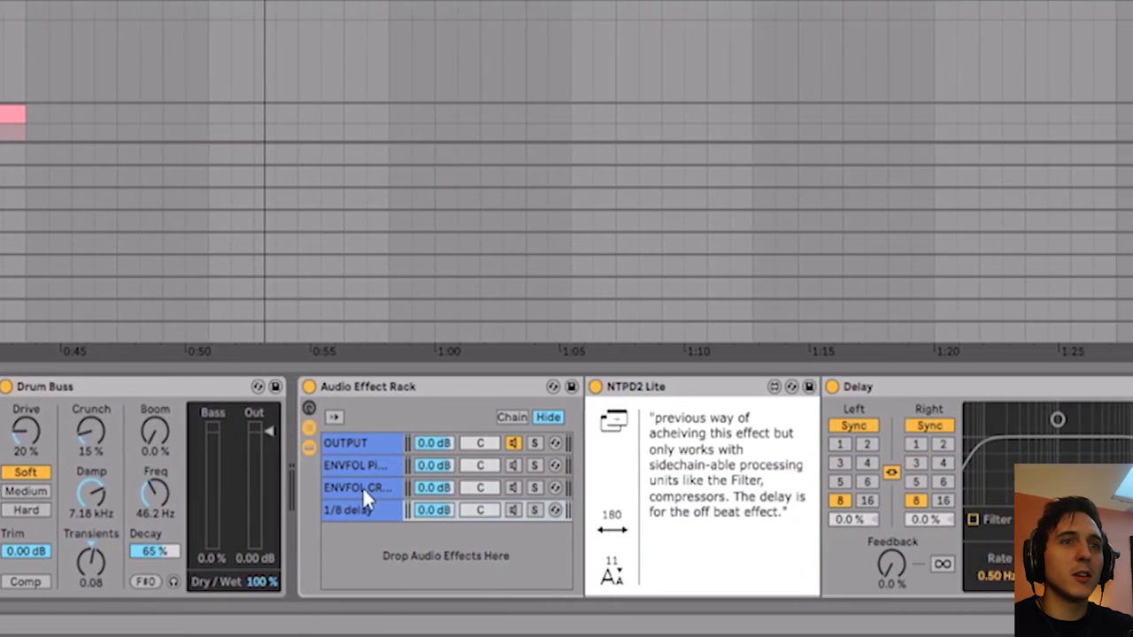
pyautogui.click(998, 490)
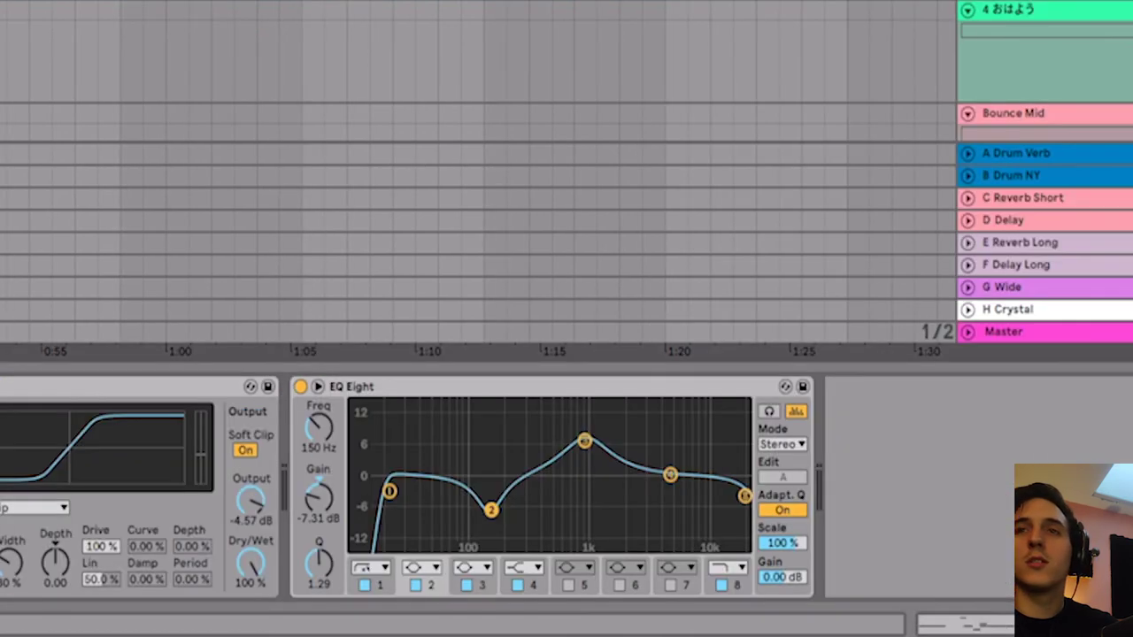
pyautogui.click(1033, 313)
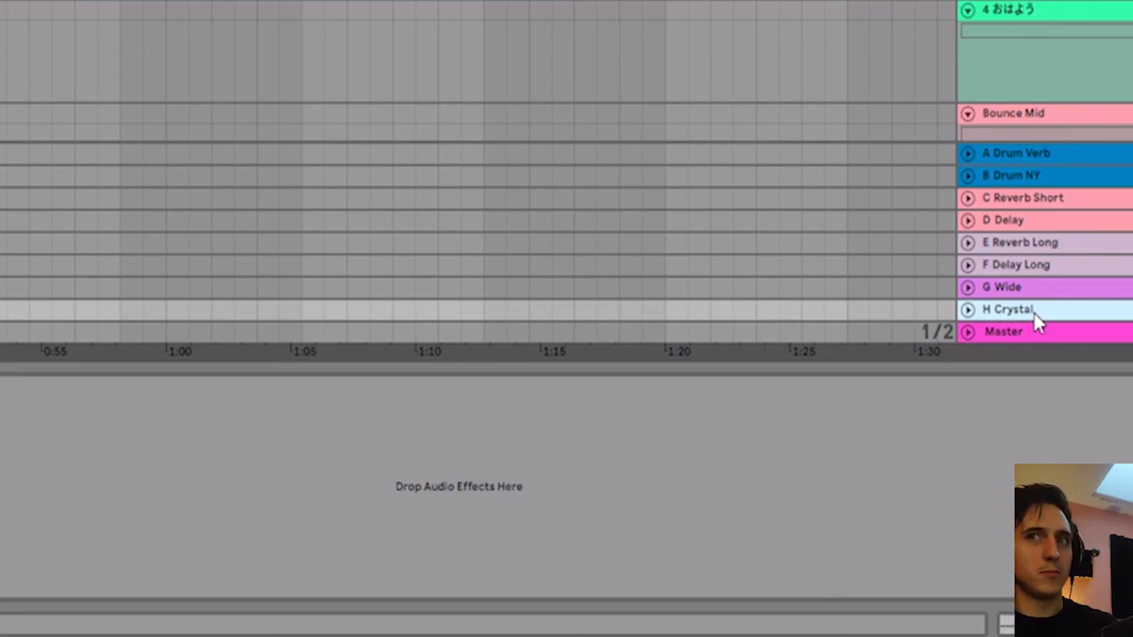
pyautogui.scroll(-3, 1044, 70)
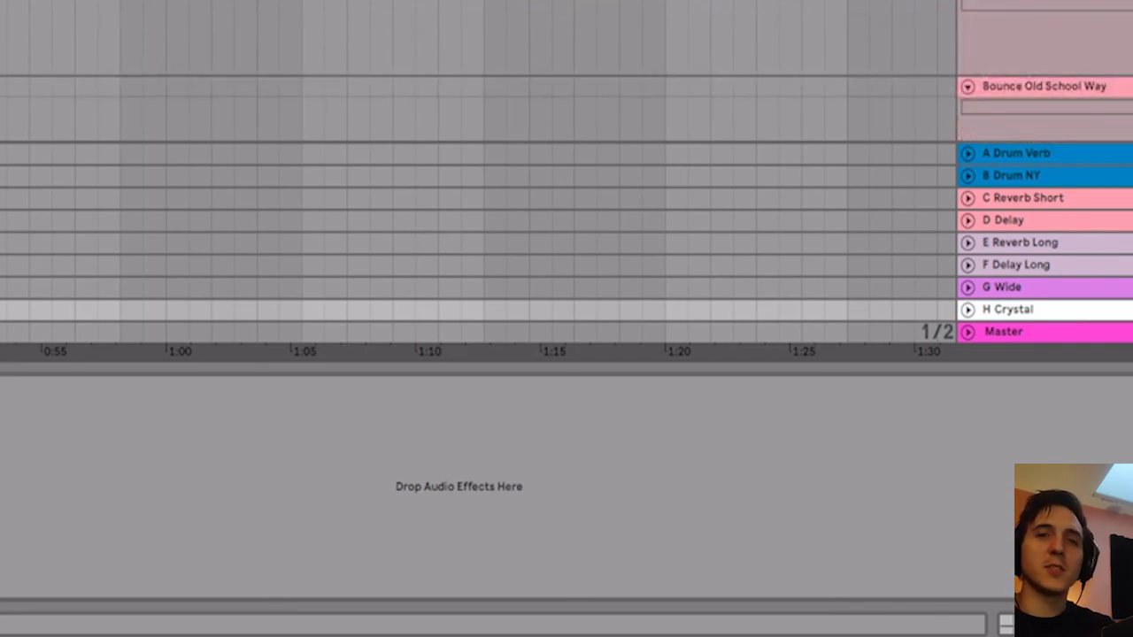